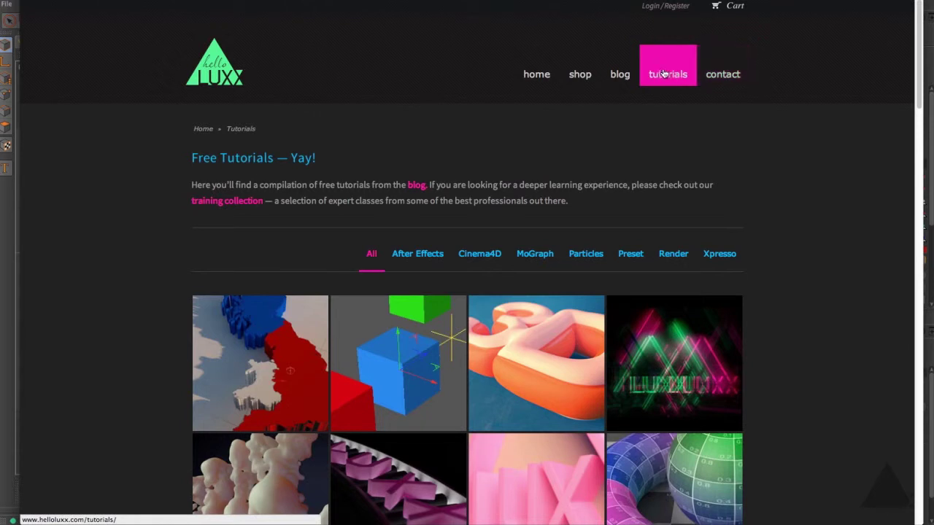
- Find the metaball lettering tutorial among the free tutorials and open its post
{"action": "scroll", "coordinate": [839, 175], "scroll_direction": "down", "scroll_amount": 1}
{"action": "scroll", "coordinate": [830, 168], "scroll_direction": "down", "scroll_amount": 2}
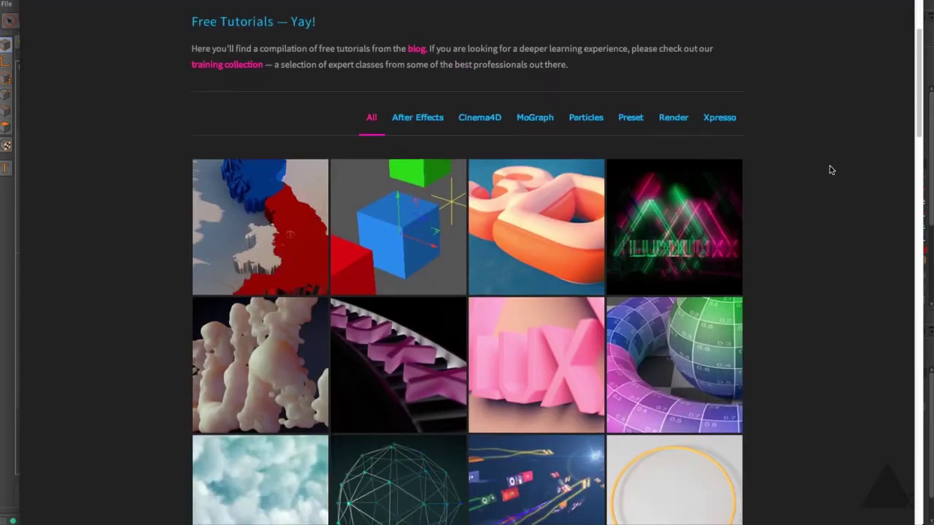
{"action": "left_click", "coordinate": [256, 329]}
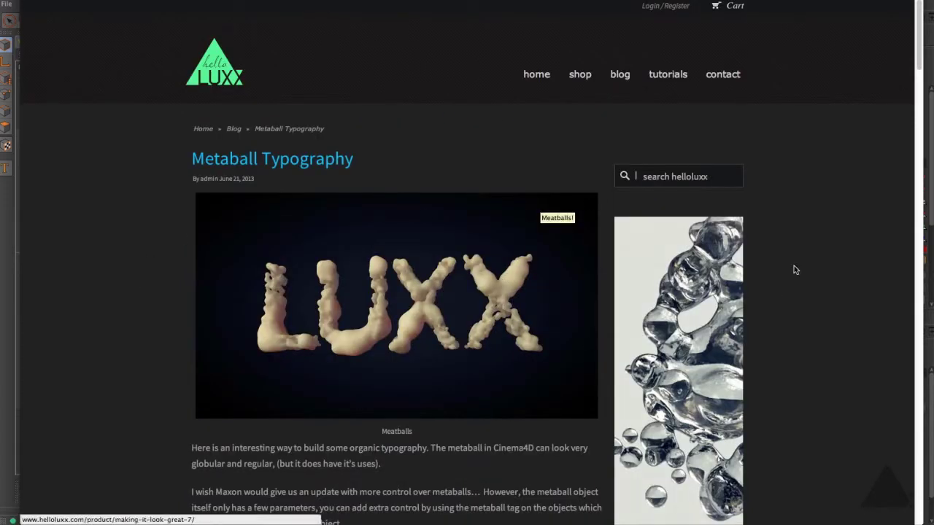
- Look through the Metaball Typography post, examining its reference renders, metaball settings and reader comments
{"action": "scroll", "coordinate": [793, 265], "scroll_direction": "down", "scroll_amount": 7}
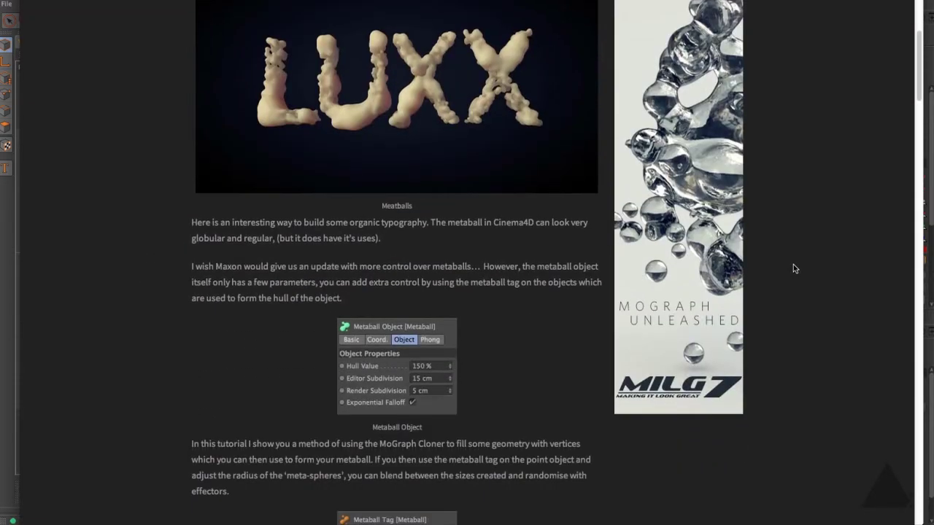
{"action": "scroll", "coordinate": [793, 264], "scroll_direction": "down", "scroll_amount": 4}
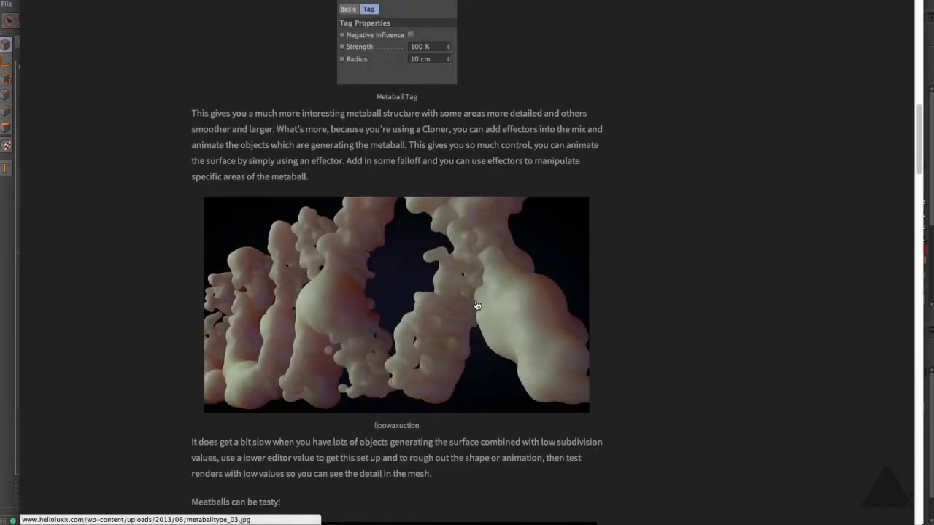
{"action": "scroll", "coordinate": [690, 338], "scroll_direction": "down", "scroll_amount": 15}
{"action": "scroll", "coordinate": [564, 402], "scroll_direction": "down", "scroll_amount": 2}
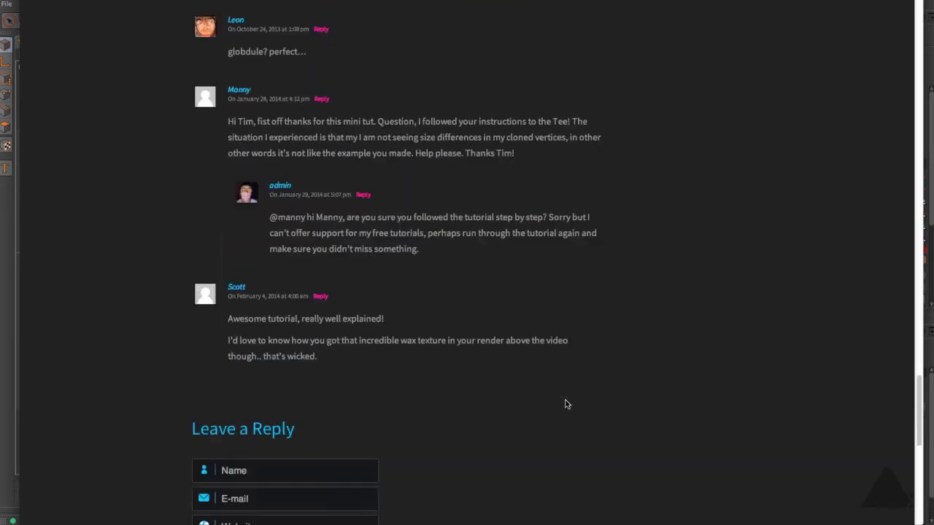
{"action": "scroll", "coordinate": [725, 266], "scroll_direction": "up", "scroll_amount": 20}
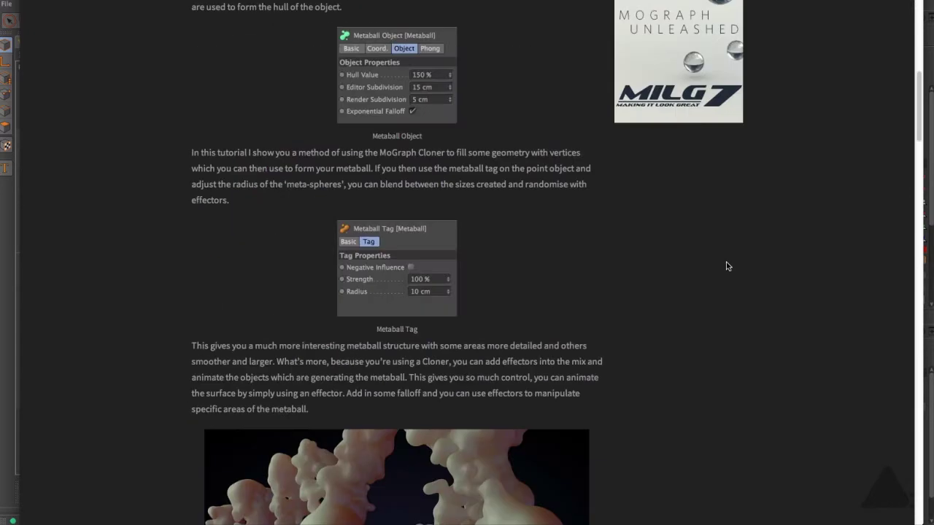
{"action": "scroll", "coordinate": [371, 340], "scroll_direction": "down", "scroll_amount": 12}
{"action": "scroll", "coordinate": [370, 338], "scroll_direction": "down", "scroll_amount": 6}
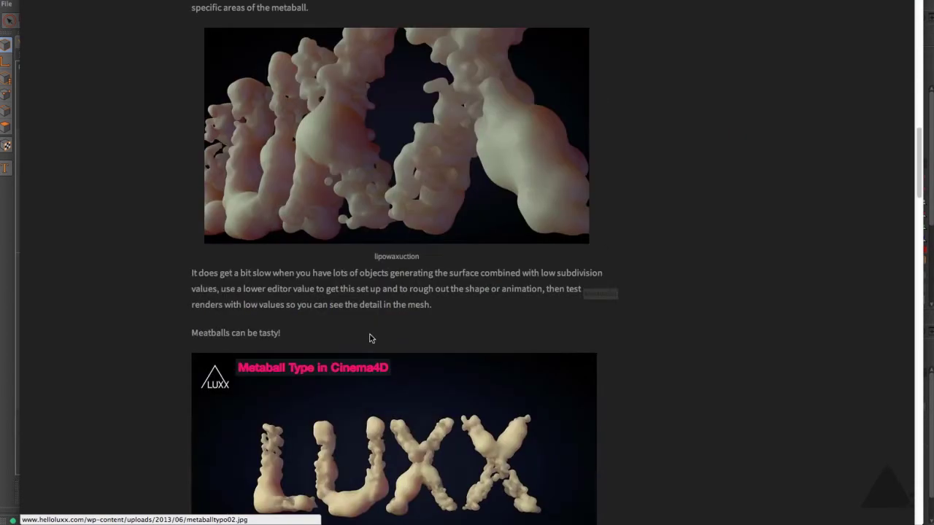
{"action": "scroll", "coordinate": [427, 333], "scroll_direction": "up", "scroll_amount": 1}
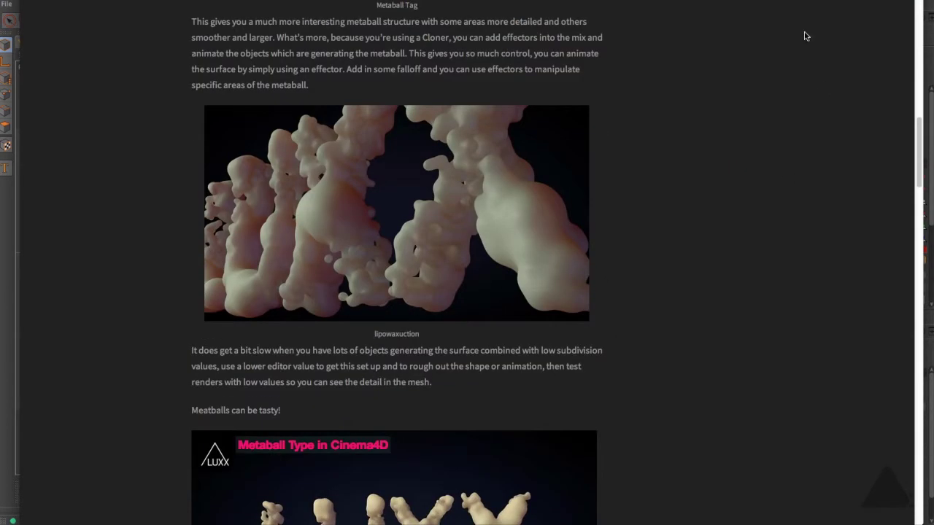
- Switch to Cinema 4D, check the Metaball object's subdivision properties and render a preview of the perspective view
{"action": "left_click", "coordinate": [3, 337]}
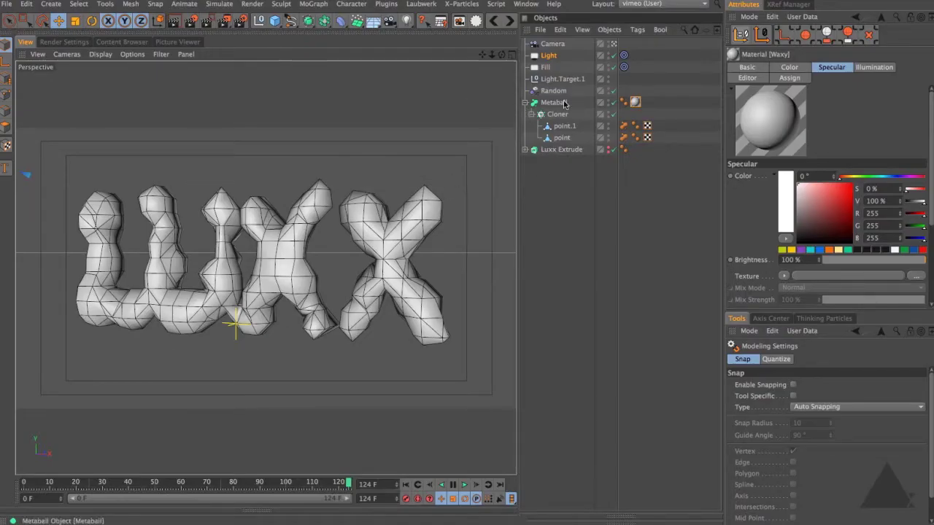
{"action": "left_click", "coordinate": [417, 227]}
{"action": "double_click", "coordinate": [816, 107]}
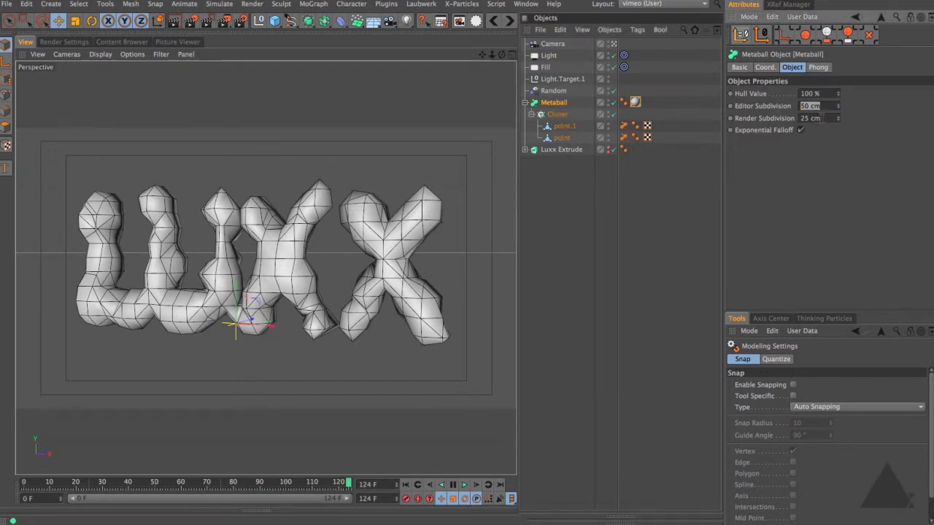
{"action": "key", "text": "Return"}
{"action": "key", "text": "ctrl+r"}
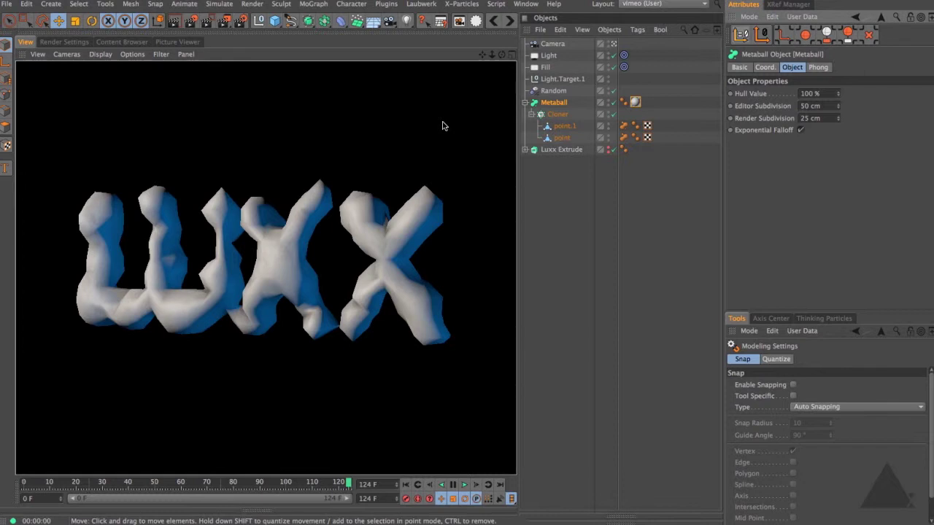
- Inspect the general settings of the Light and Fill light objects
{"action": "left_click", "coordinate": [548, 55]}
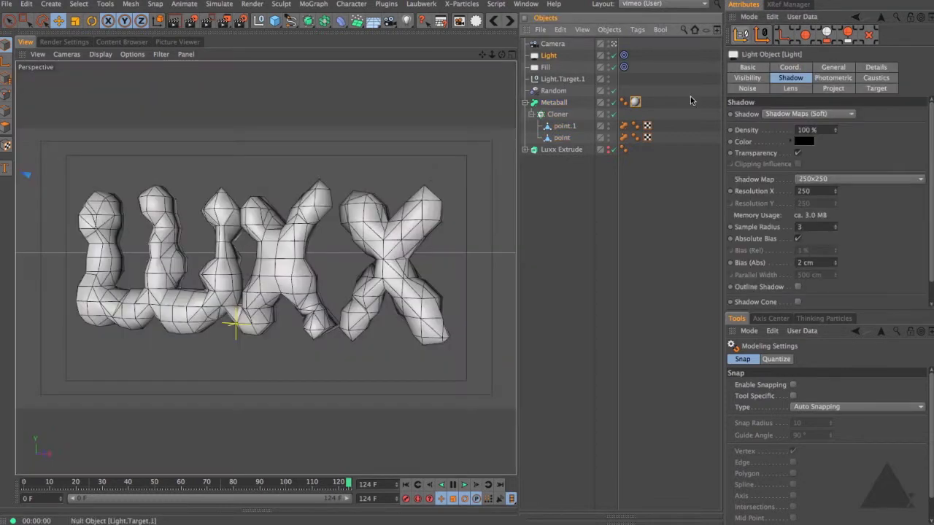
{"action": "left_click", "coordinate": [834, 66]}
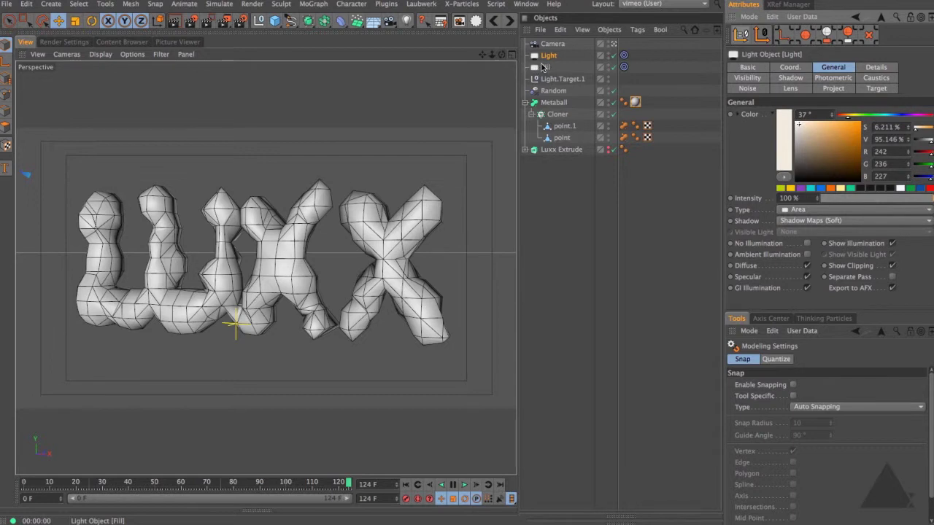
{"action": "left_click", "coordinate": [545, 67]}
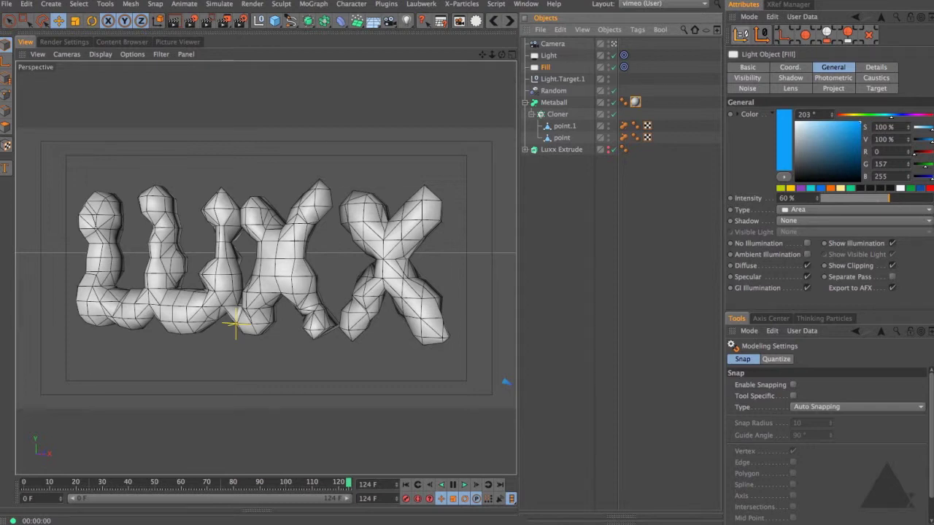
- Open the Waxy material assigned to the Metaball and enlarge both its attributes area and the viewport
{"action": "left_click", "coordinate": [636, 102]}
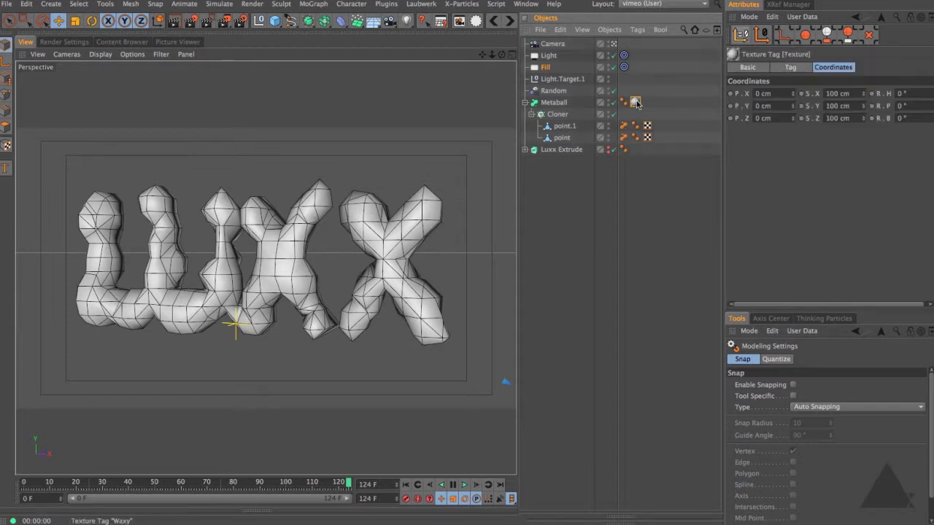
{"action": "double_click", "coordinate": [635, 102]}
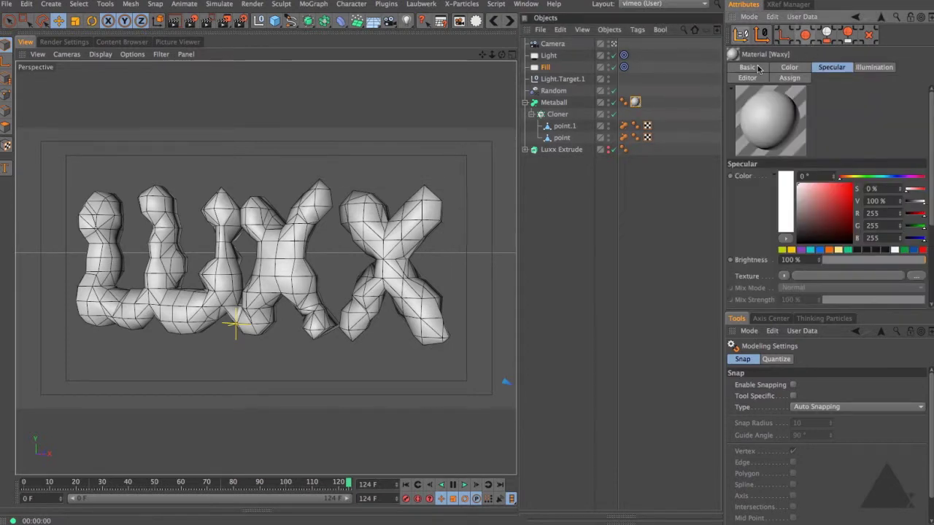
{"action": "left_click", "coordinate": [727, 323]}
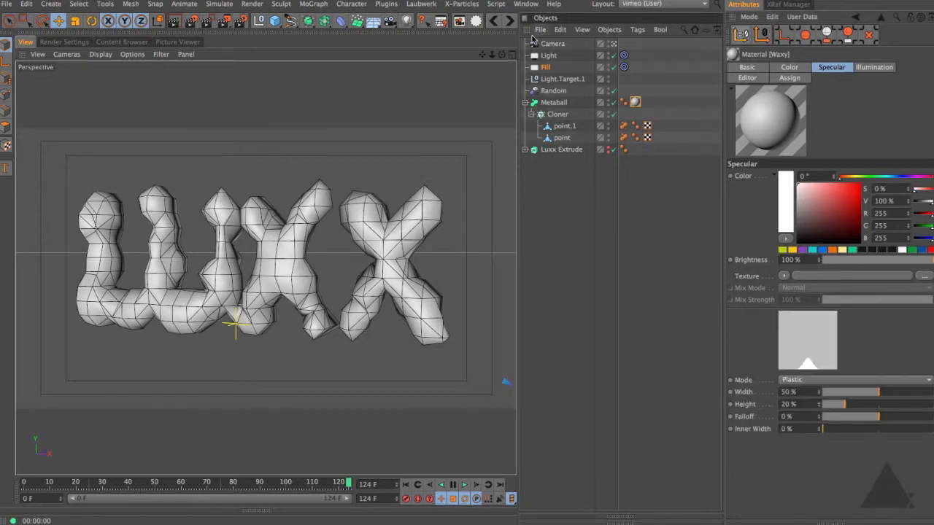
{"action": "left_click_drag", "start_coordinate": [518, 243], "coordinate": [709, 243]}
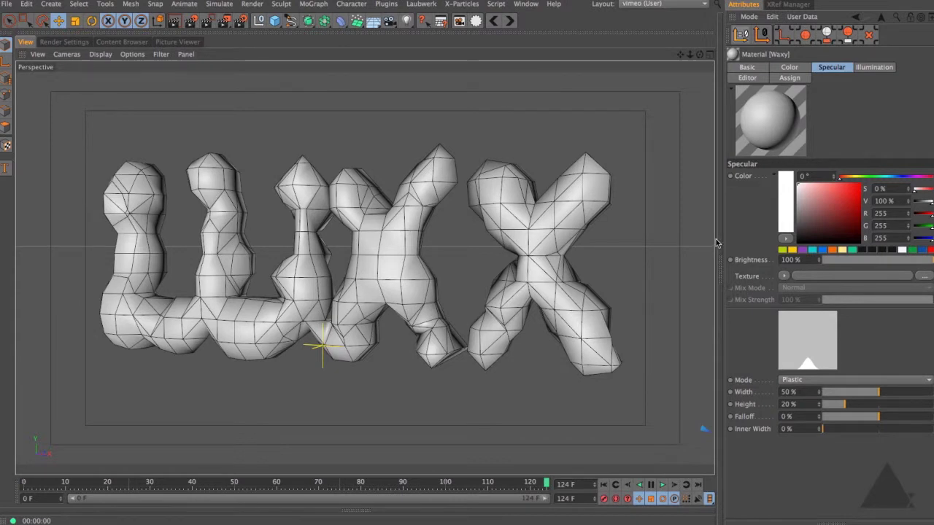
- Check the Waxy material's color and specular settings, then render the scene in the viewport and the Picture Viewer
{"action": "left_click", "coordinate": [789, 67]}
{"action": "left_click", "coordinate": [831, 67]}
{"action": "left_click", "coordinate": [800, 67]}
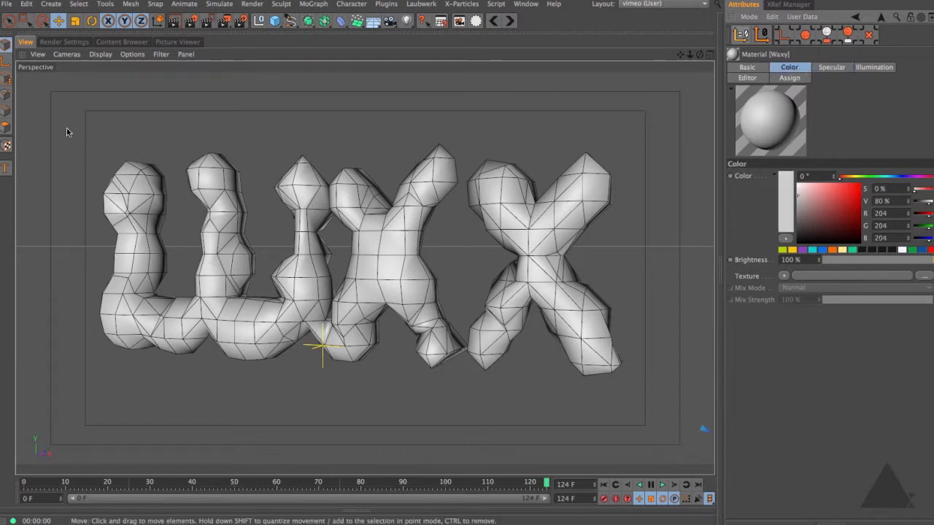
{"action": "key", "text": "ctrl+r"}
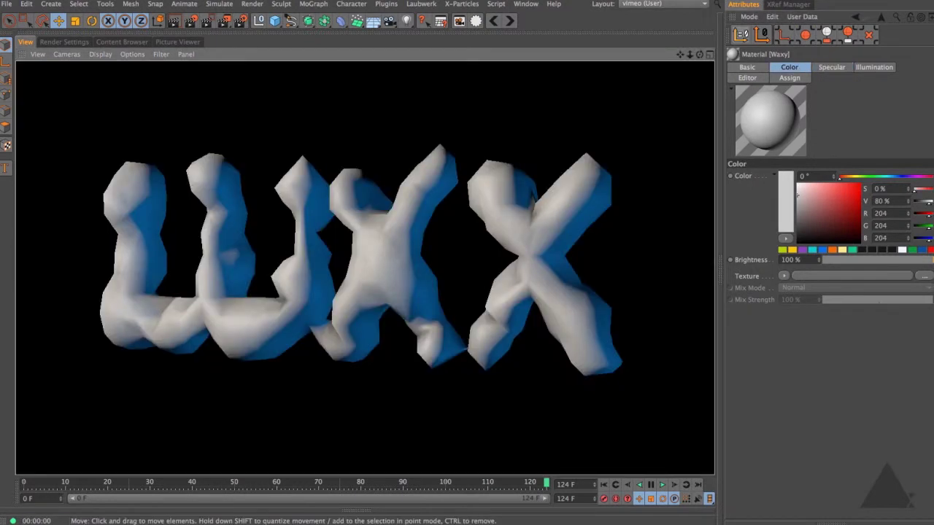
{"action": "left_click", "coordinate": [226, 20]}
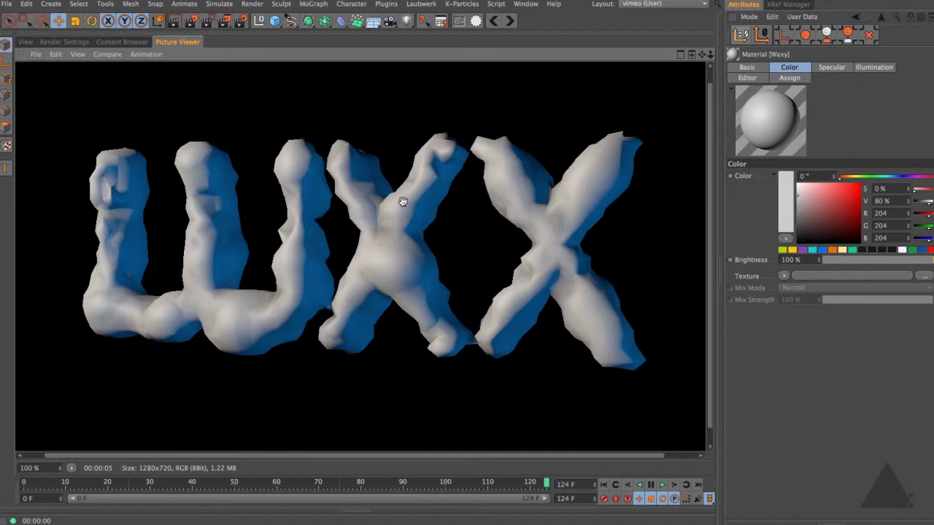
- Disable the Waxy material's Specular channel and return to the perspective view
{"action": "left_click", "coordinate": [748, 68]}
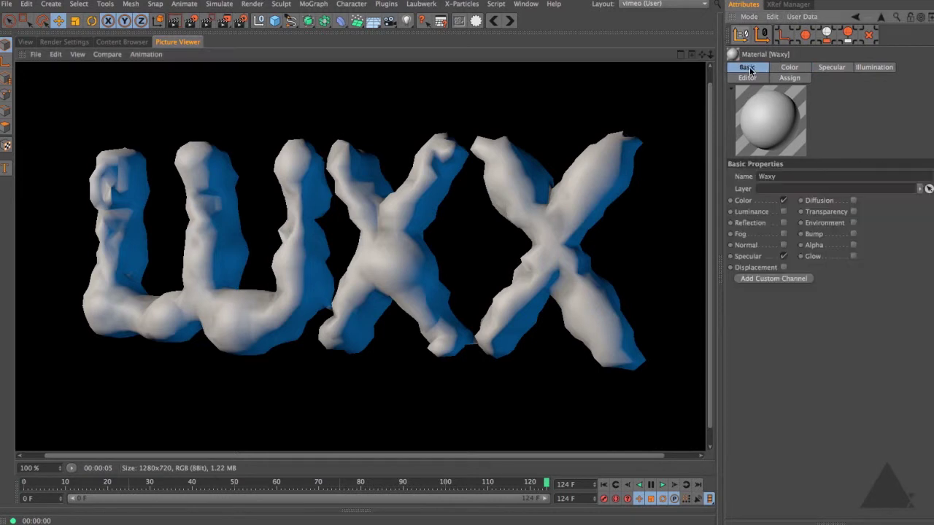
{"action": "left_click", "coordinate": [784, 256]}
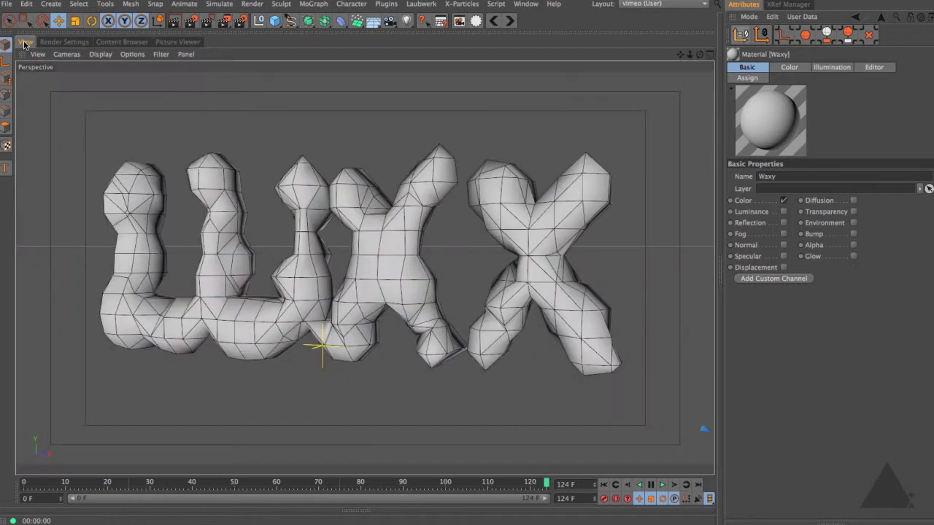
{"action": "left_click", "coordinate": [24, 42]}
- Widen the material attributes and load a Color shader as the texture of Waxy's color channel
{"action": "left_click", "coordinate": [788, 68]}
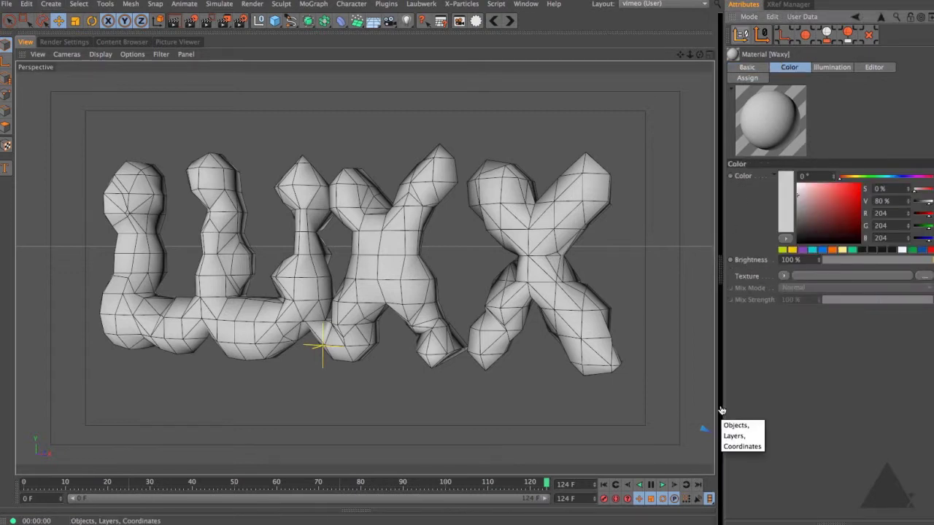
{"action": "left_click_drag", "start_coordinate": [716, 413], "coordinate": [660, 405]}
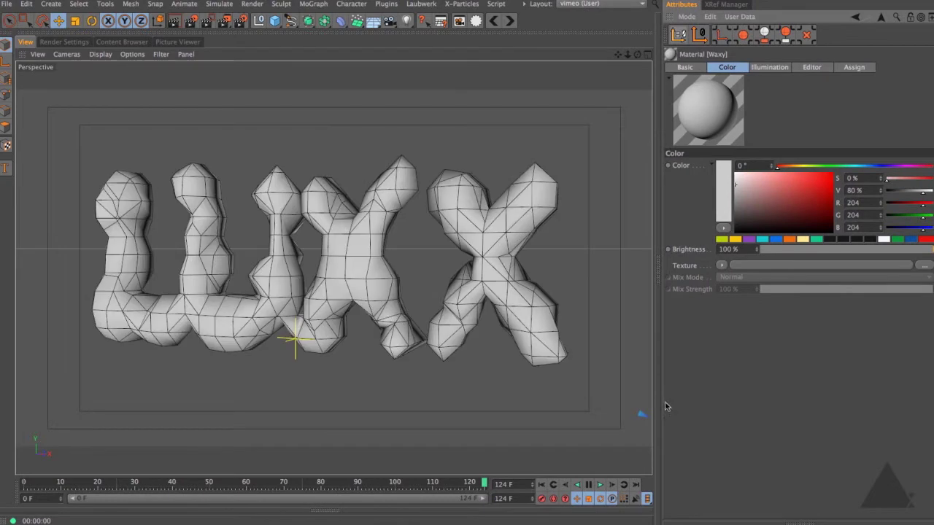
{"action": "left_click", "coordinate": [721, 267]}
{"action": "left_click", "coordinate": [757, 86]}
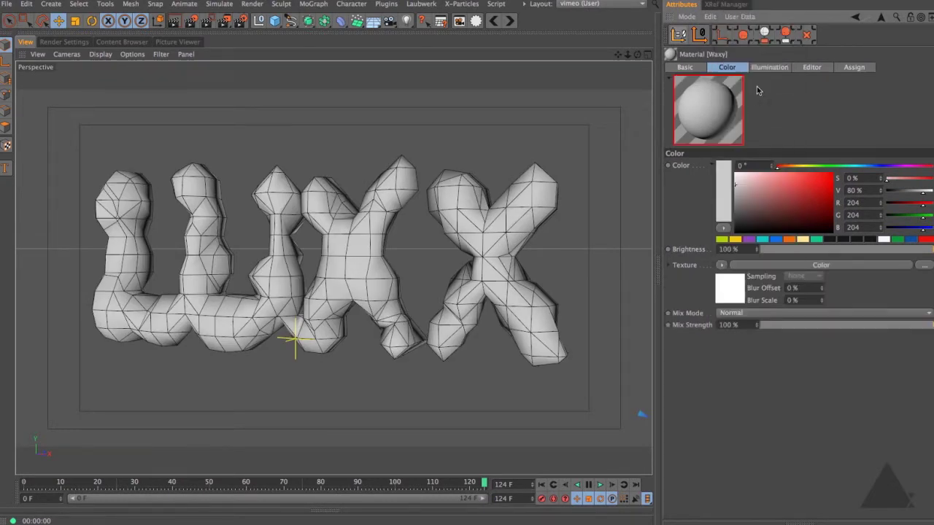
- Set the Color shader to pale beige with hue about 38°, saturation 20% and value about 84%, and return to the material
{"action": "left_click", "coordinate": [731, 286]}
{"action": "left_click_drag", "start_coordinate": [773, 167], "coordinate": [783, 168]}
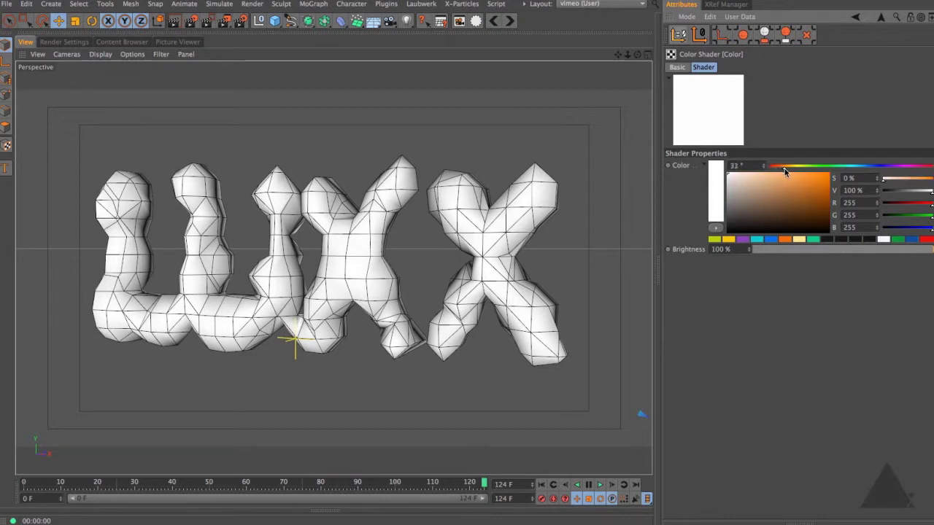
{"action": "left_click", "coordinate": [748, 181]}
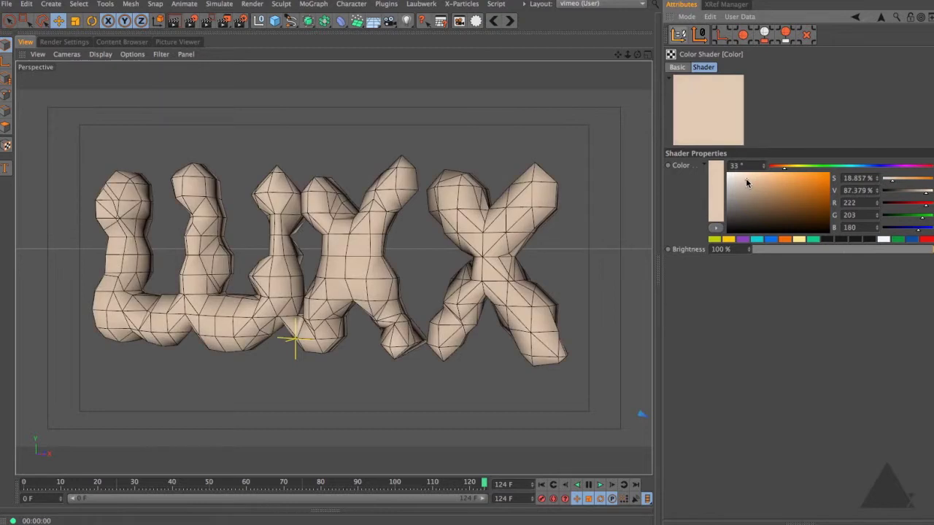
{"action": "left_click", "coordinate": [745, 178]}
{"action": "left_click", "coordinate": [785, 169]}
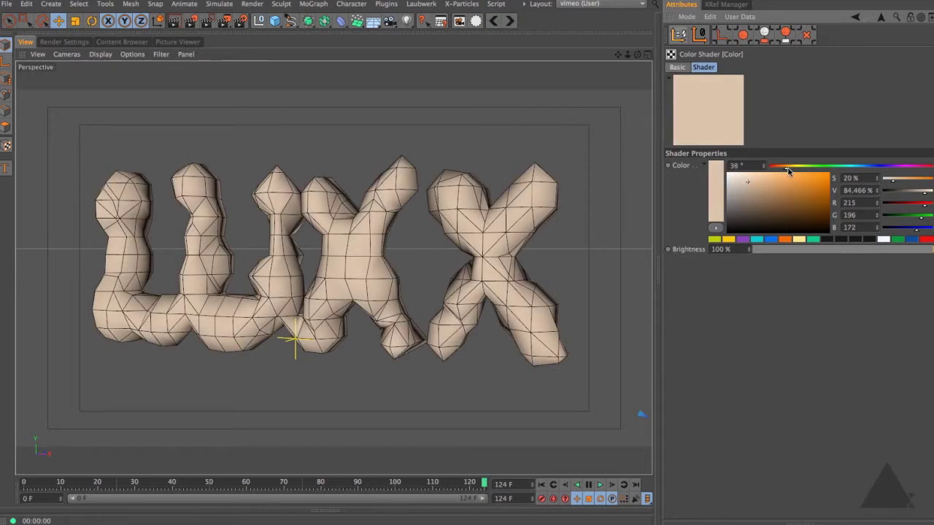
{"action": "left_click", "coordinate": [880, 19]}
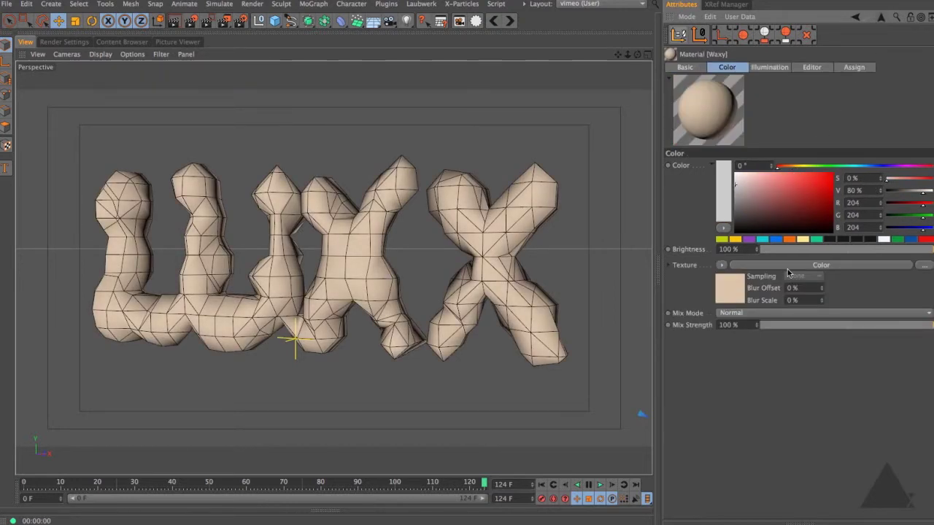
- Set the color texture's mix mode to Multiply and darken the base color to a neutral grey of about 42% value
{"action": "left_click", "coordinate": [774, 312]}
{"action": "left_click", "coordinate": [732, 361]}
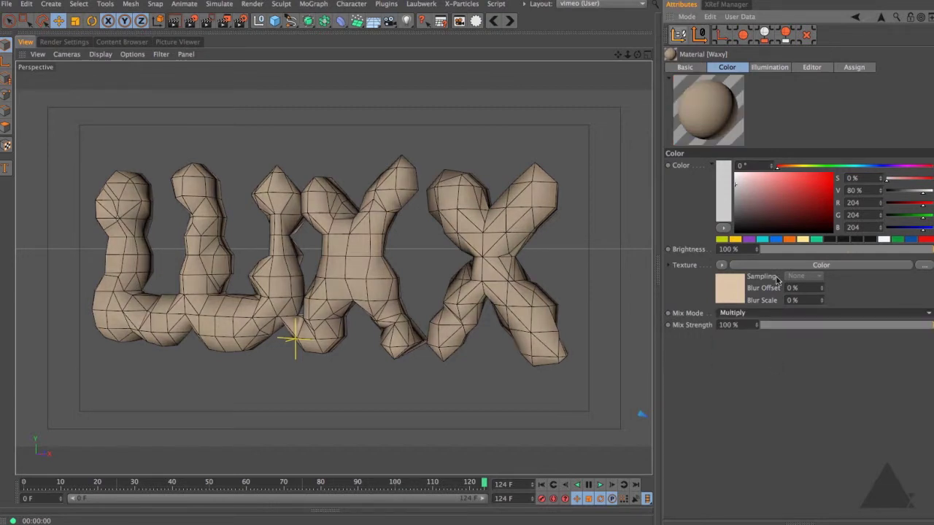
{"action": "left_click", "coordinate": [735, 195]}
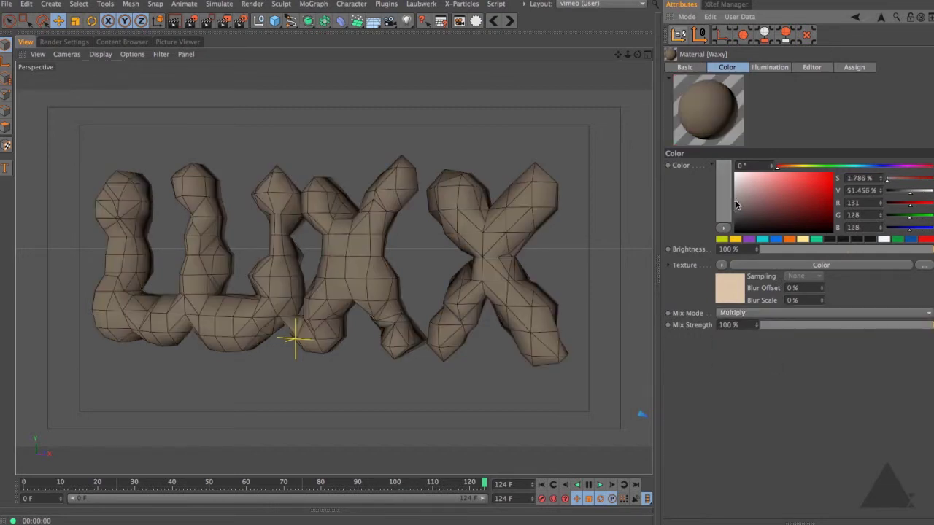
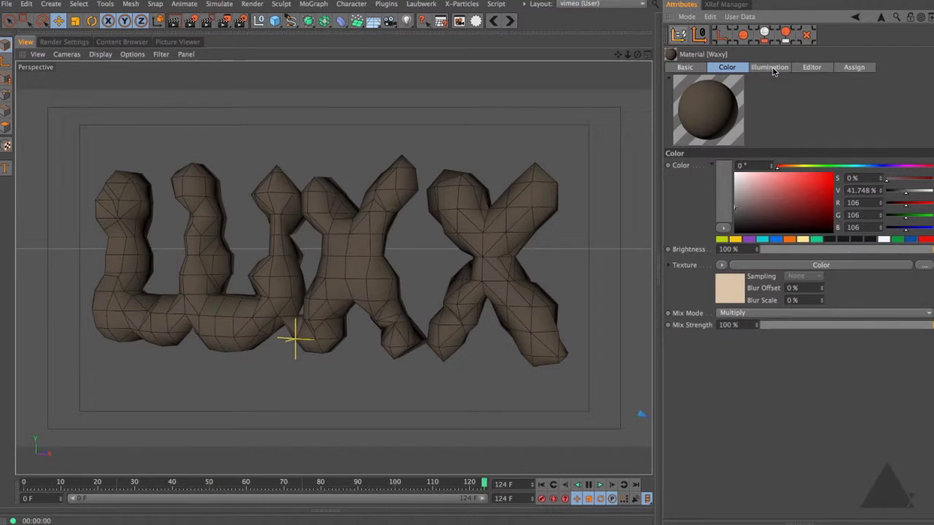
- Set the Waxy material's illumination model to Oren-Nayar
{"action": "left_click", "coordinate": [772, 68]}
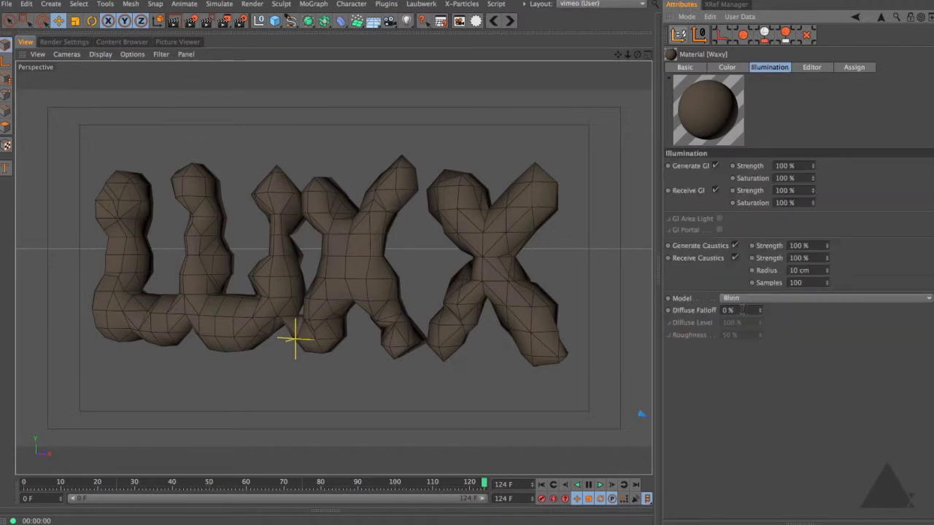
{"action": "left_click", "coordinate": [758, 298]}
{"action": "left_click", "coordinate": [777, 331]}
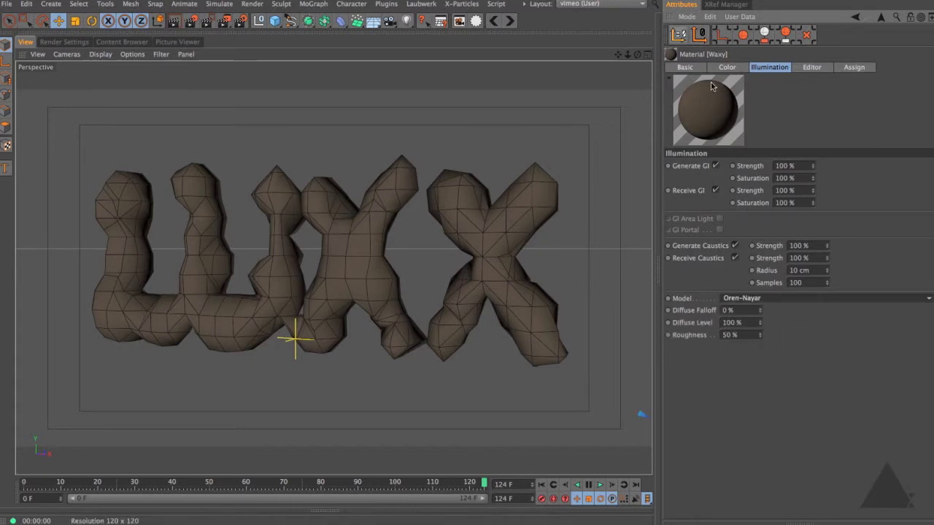
- Lower the brightness of Waxy's color channel to 30%
{"action": "left_click", "coordinate": [726, 67]}
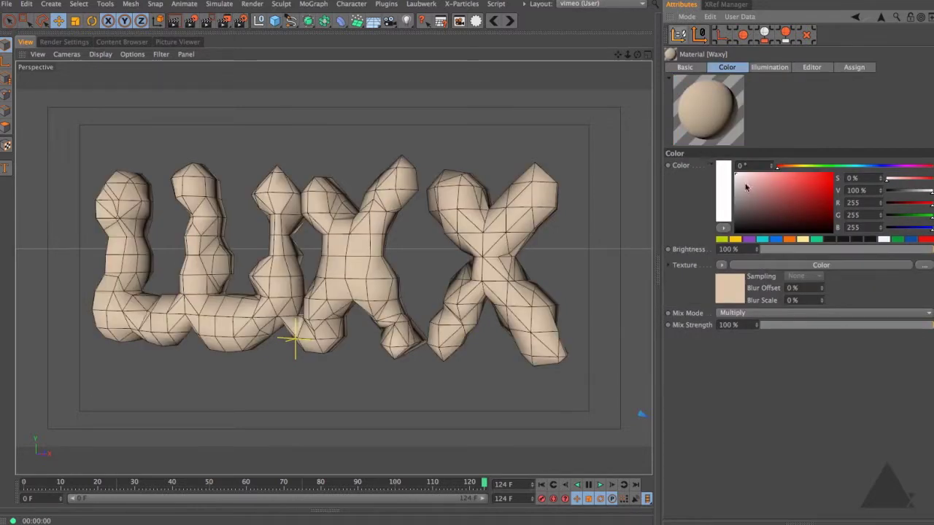
{"action": "left_click_drag", "start_coordinate": [926, 250], "coordinate": [812, 254]}
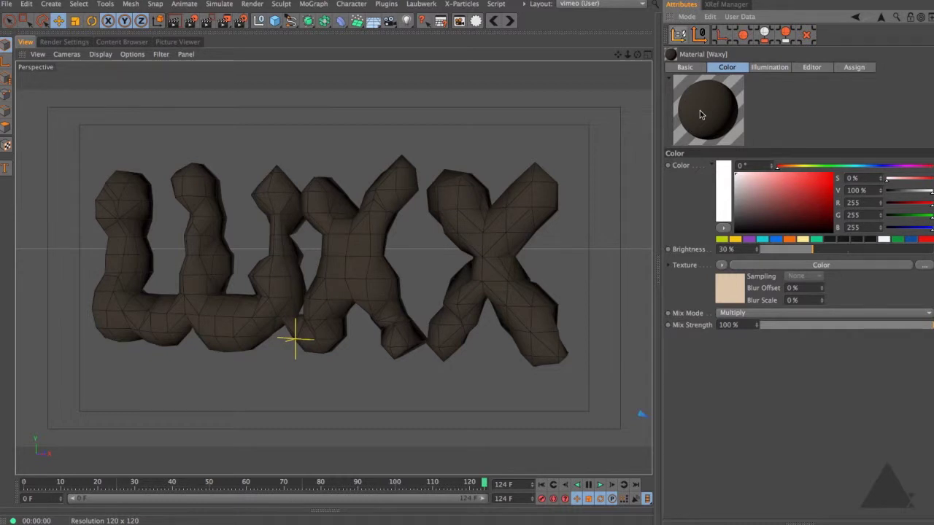
- Set the Oren-Nayar diffuse falloff to -100%, the diffuse level to about 351% and the roughness to 35%
{"action": "left_click", "coordinate": [769, 67]}
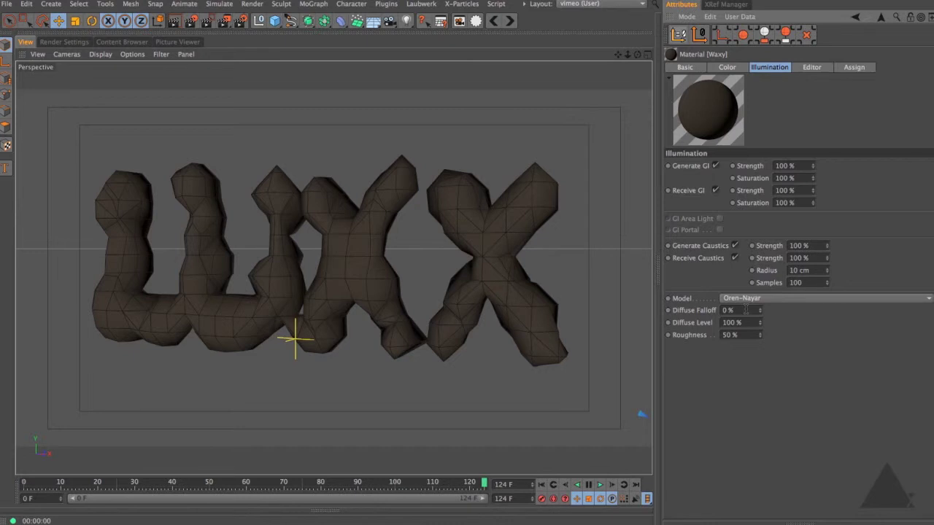
{"action": "left_click_drag", "start_coordinate": [763, 313], "coordinate": [763, 294]}
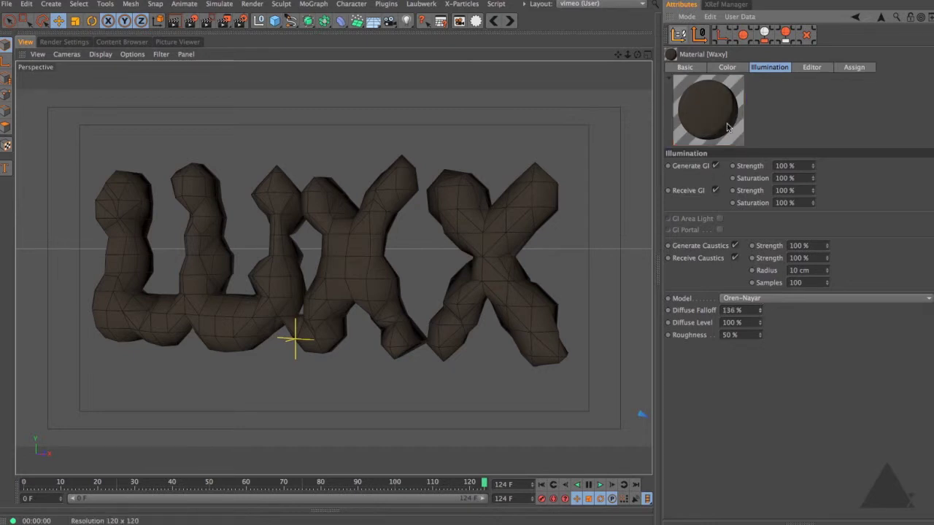
{"action": "mouse_move", "coordinate": [763, 312]}
{"action": "left_mouse_down"}
{"action": "mouse_move", "coordinate": [763, 343]}
{"action": "mouse_move", "coordinate": [758, 309]}
{"action": "left_mouse_up"}
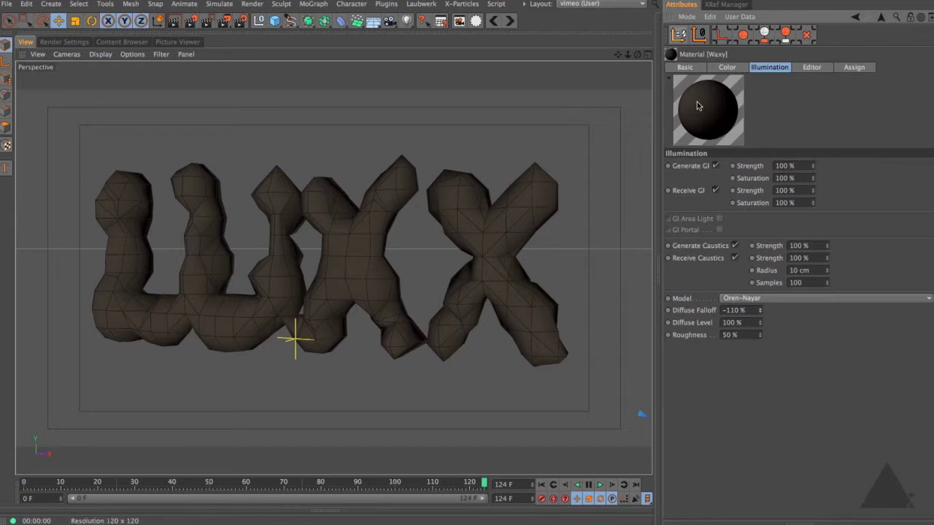
{"action": "double_click", "coordinate": [751, 310]}
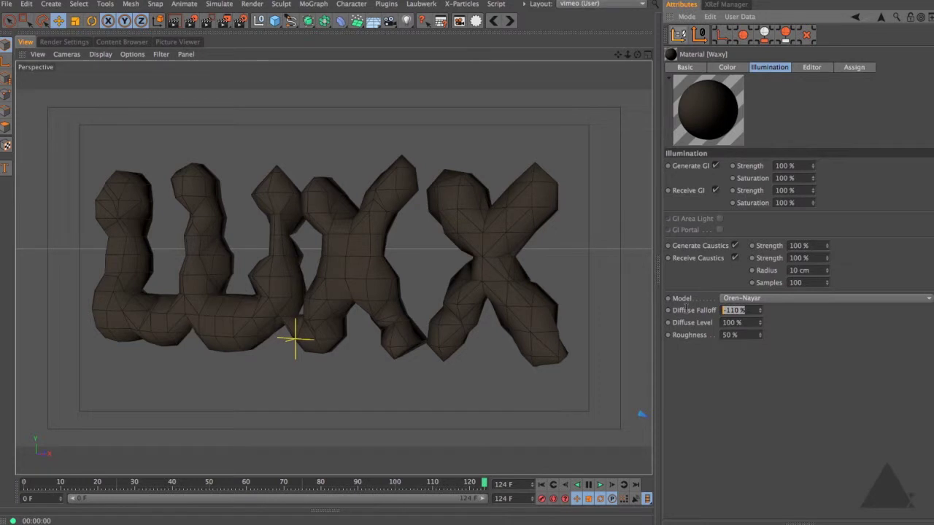
{"action": "type", "text": "-100"}
{"action": "key", "text": "Return"}
{"action": "left_click_drag", "start_coordinate": [762, 326], "coordinate": [761, 328]}
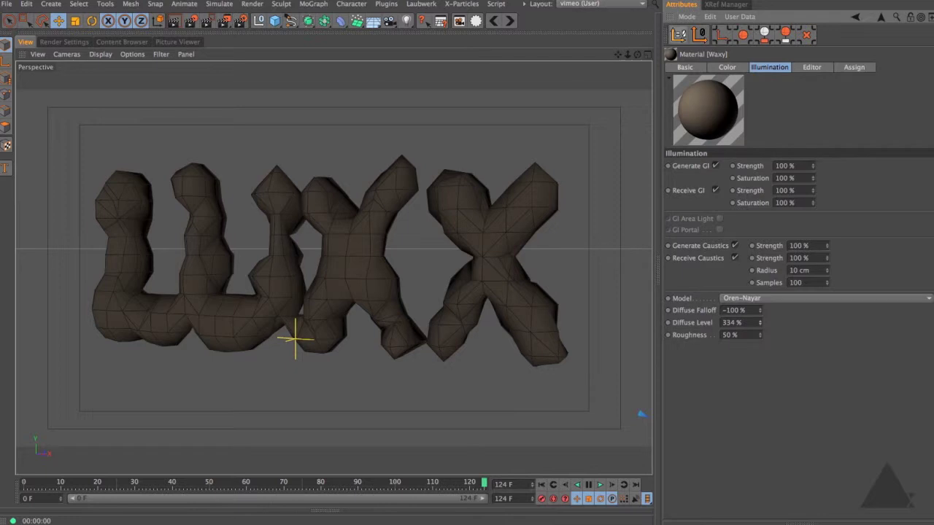
{"action": "left_click_drag", "start_coordinate": [762, 325], "coordinate": [759, 347]}
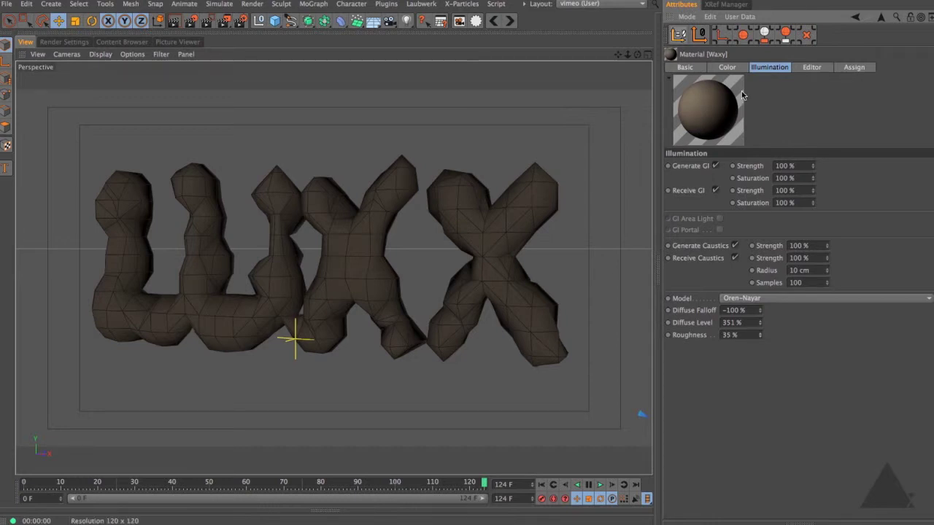
- Enable Waxy's luminance channel with a Subsurface Scattering shader as its texture, and render the lettering to the Picture Viewer
{"action": "left_click", "coordinate": [727, 70]}
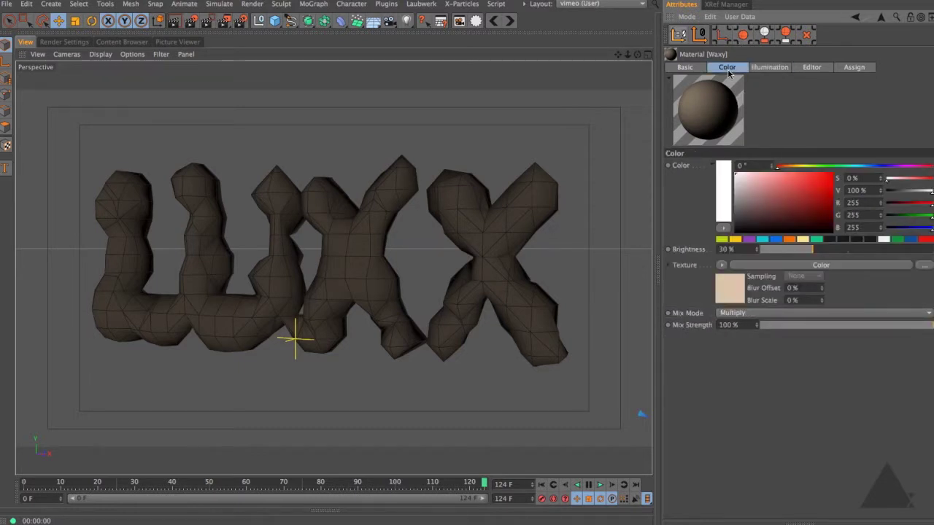
{"action": "left_click", "coordinate": [685, 67]}
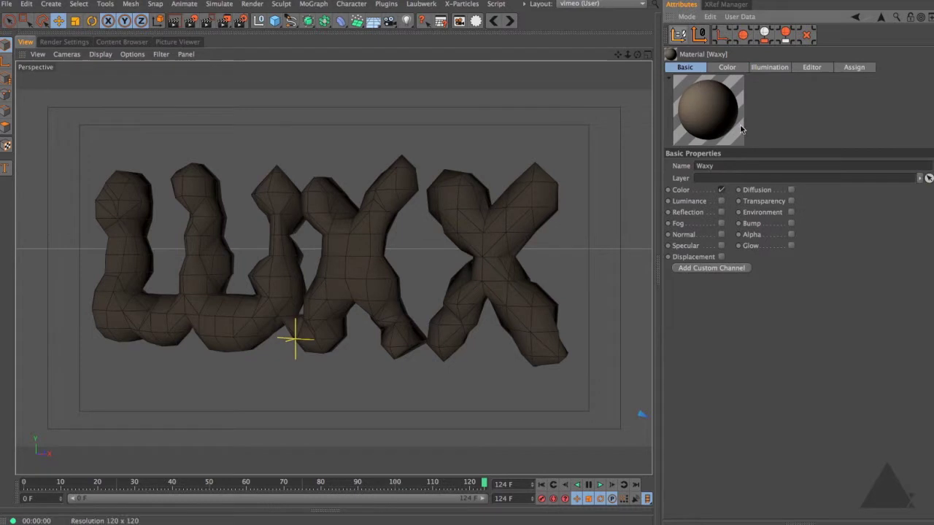
{"action": "left_click", "coordinate": [721, 202]}
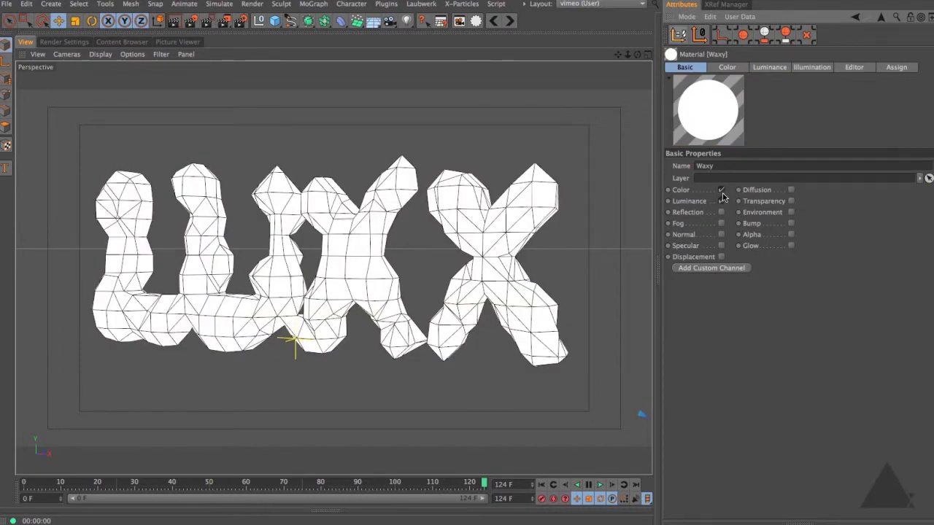
{"action": "left_click", "coordinate": [770, 67]}
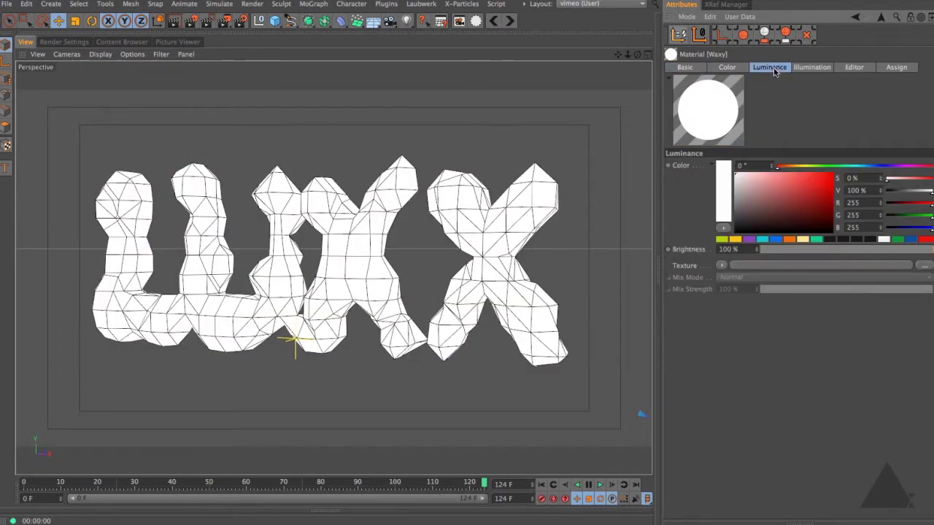
{"action": "left_click", "coordinate": [722, 265]}
{"action": "mouse_move", "coordinate": [744, 206]}
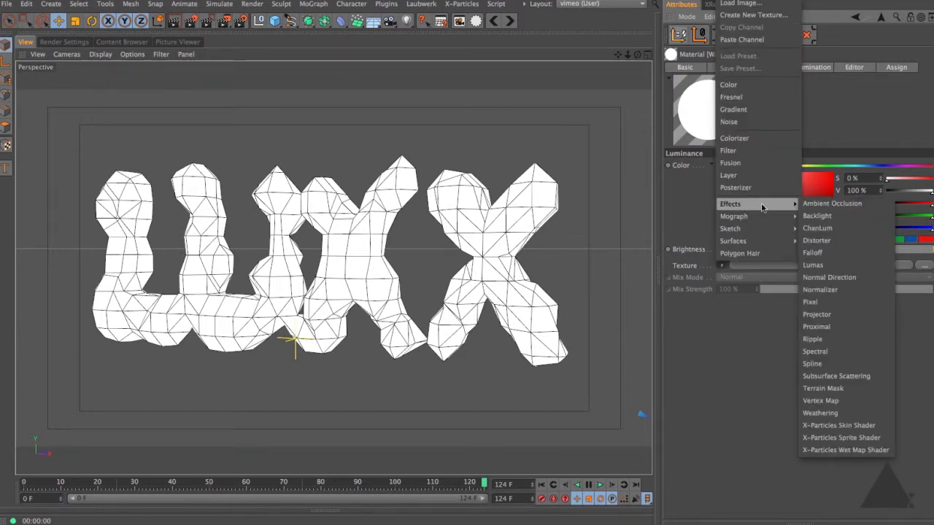
{"action": "left_click", "coordinate": [836, 377]}
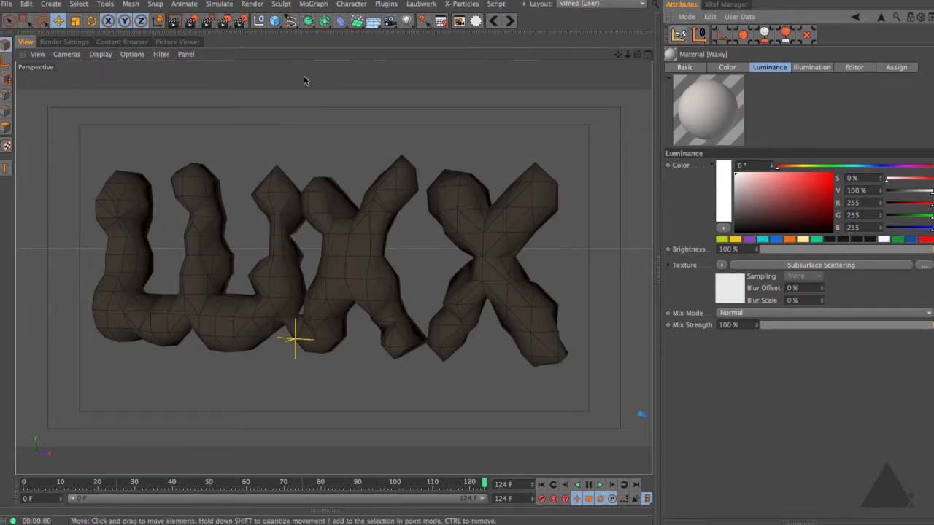
{"action": "left_click", "coordinate": [230, 23]}
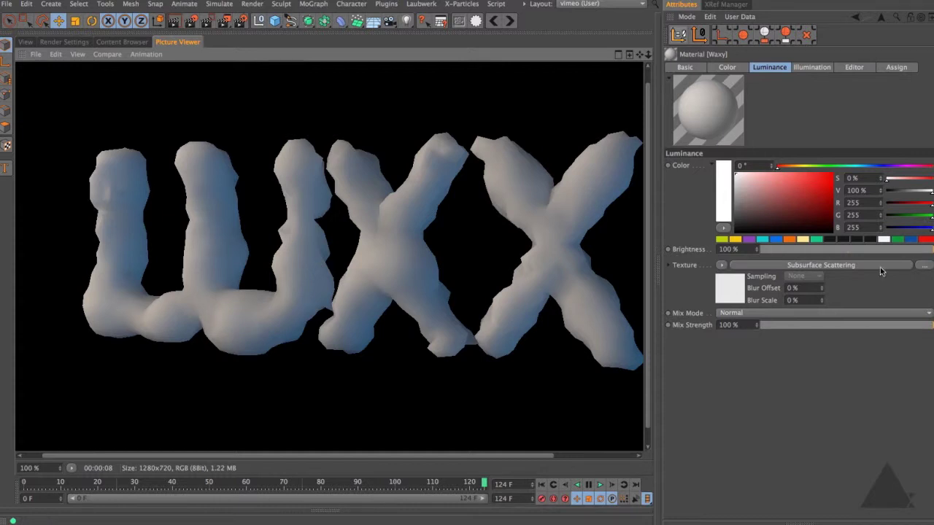
- Give the Subsurface Scattering shader a brownish beige with hue 37°, saturation about 29% and value about 51%, and raise its strength to 262%
{"action": "left_click", "coordinate": [855, 265]}
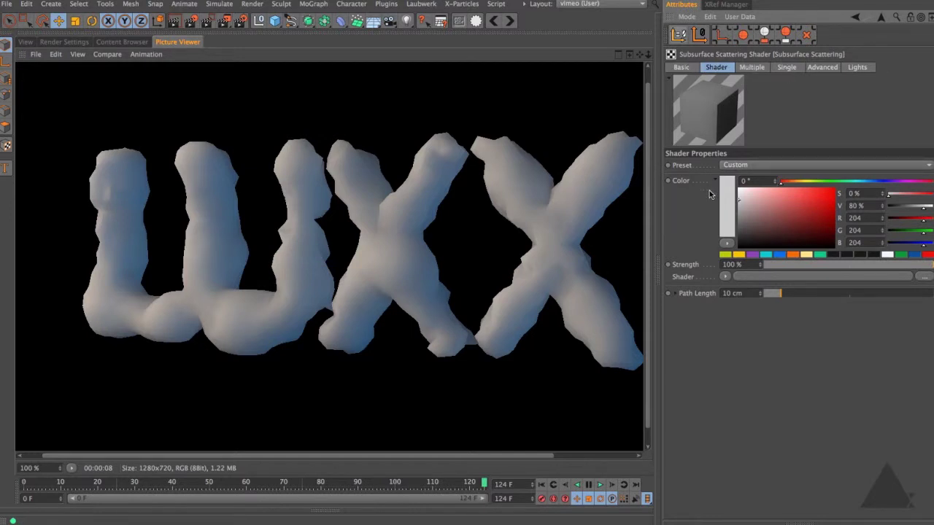
{"action": "left_click_drag", "start_coordinate": [781, 183], "coordinate": [765, 217]}
{"action": "key", "text": "Tab"}
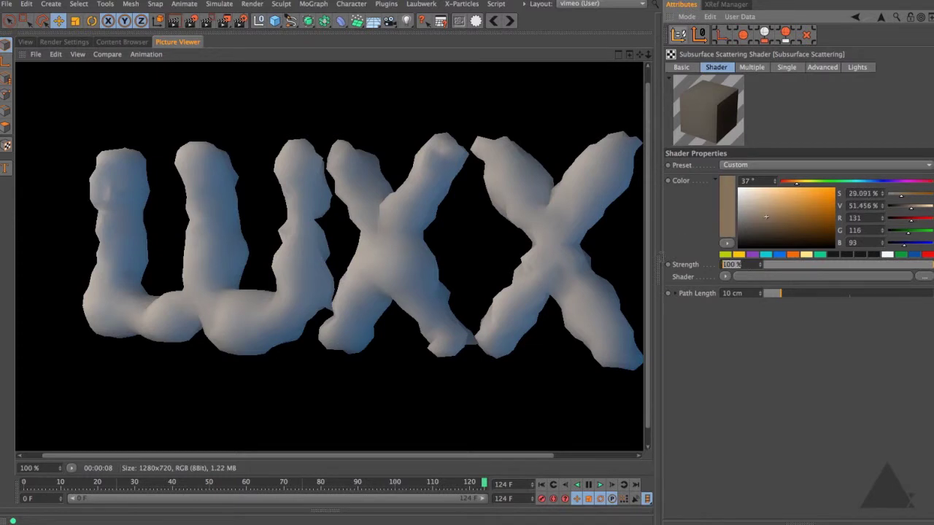
{"action": "left_click", "coordinate": [760, 263]}
{"action": "left_click_drag", "start_coordinate": [760, 264], "coordinate": [760, 263]}
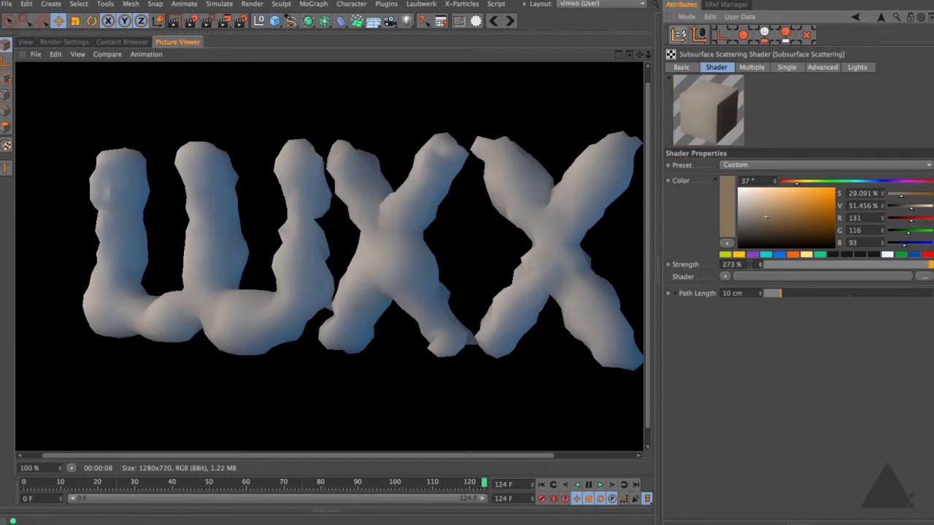
{"action": "left_click_drag", "start_coordinate": [760, 264], "coordinate": [760, 264]}
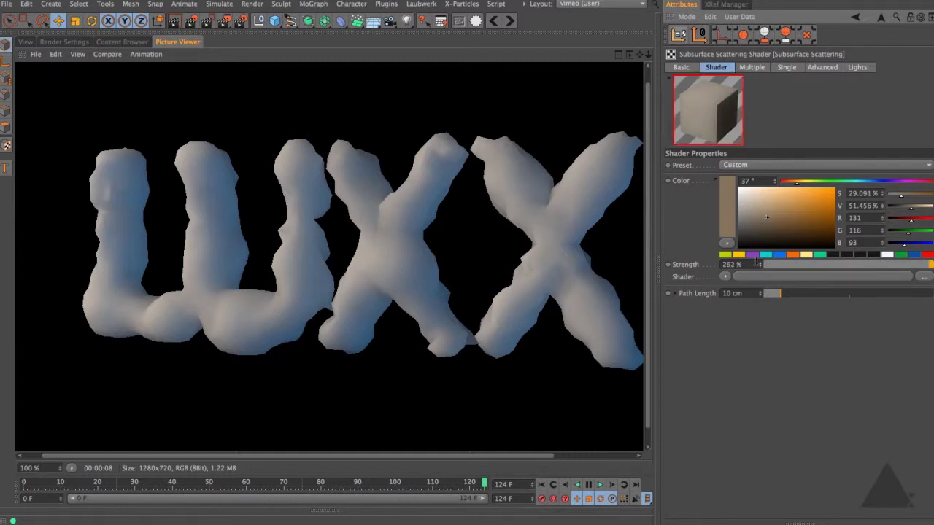
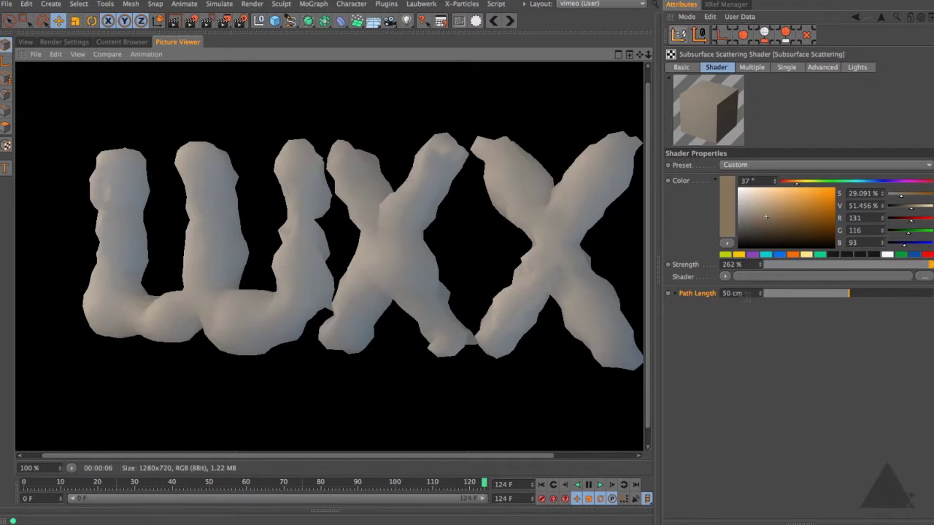
- Try a subsurface path length of 1 cm and render the lettering to the Picture Viewer
{"action": "left_click", "coordinate": [738, 293]}
{"action": "type", "text": "1"}
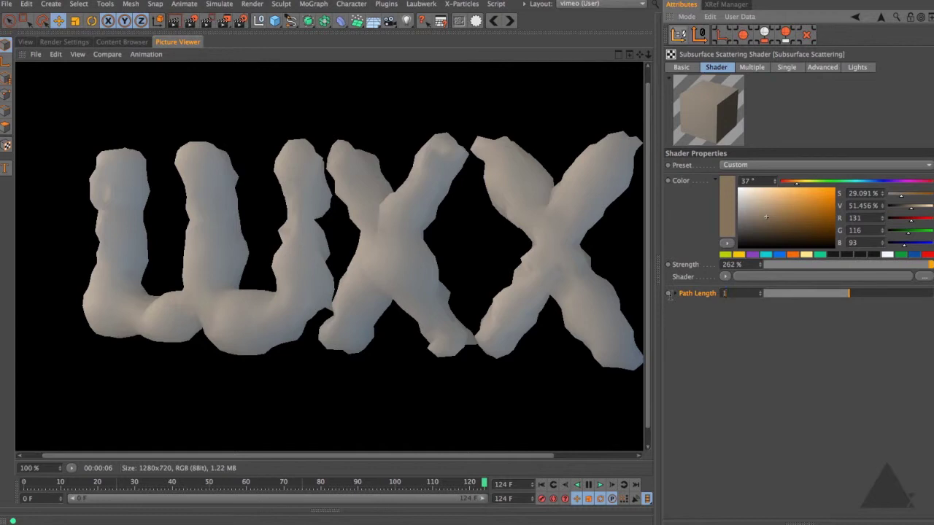
{"action": "key", "text": "Return"}
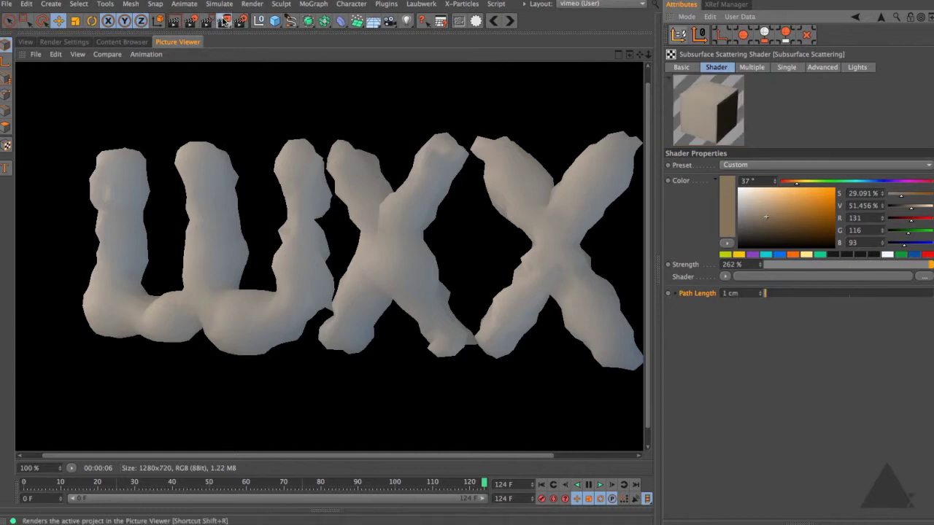
{"action": "left_click", "coordinate": [223, 20]}
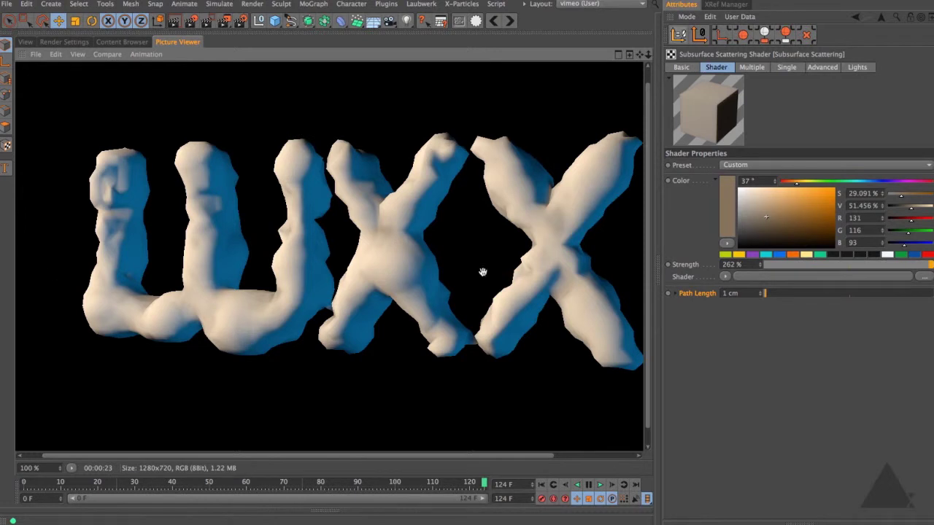
- Set the subsurface path length to 5 cm
{"action": "double_click", "coordinate": [754, 295]}
{"action": "type", "text": "5"}
{"action": "key", "text": "Return"}
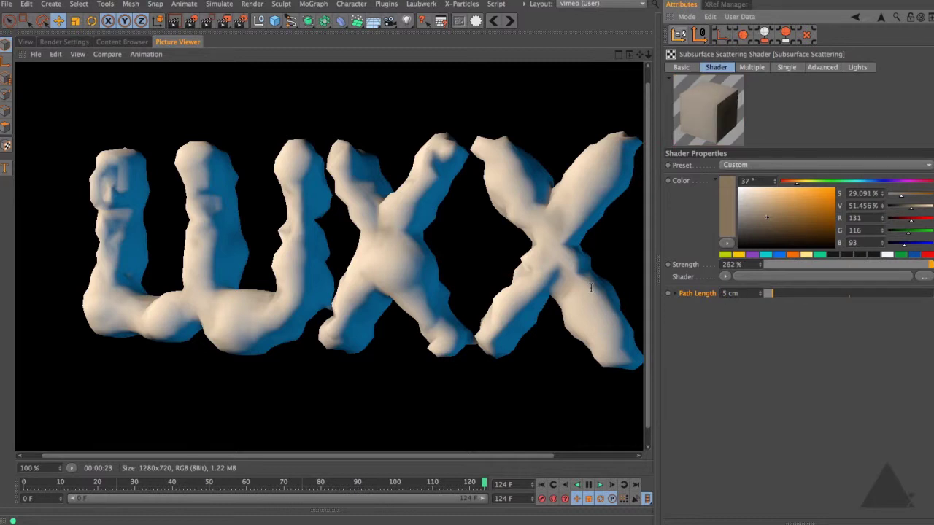
- Keep the multiple diffuse scattering in Cache mode, enable its fast evaluation and set the threshold to 0.5
{"action": "left_click", "coordinate": [754, 68]}
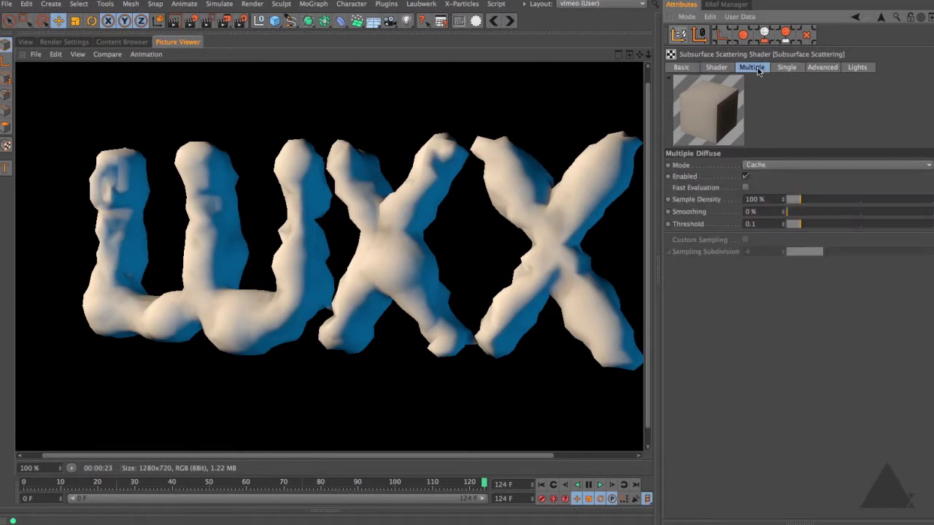
{"action": "left_click", "coordinate": [761, 166]}
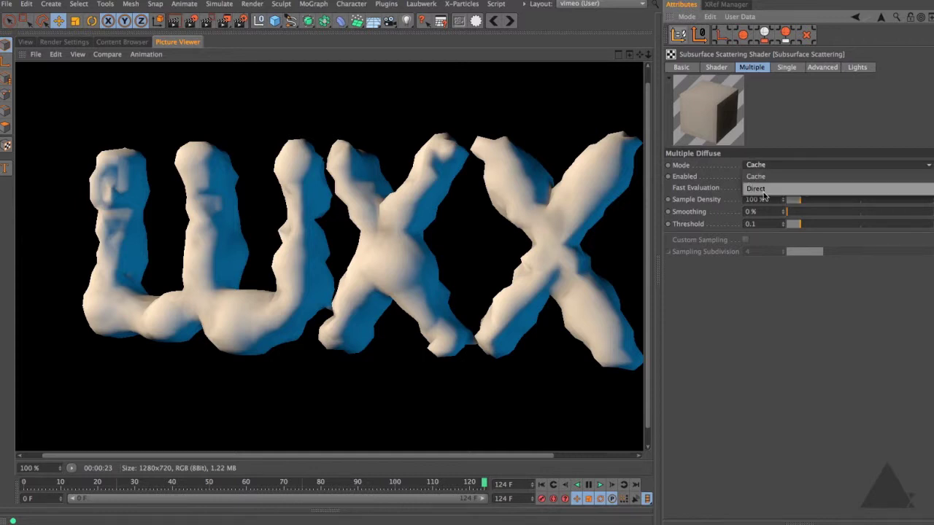
{"action": "left_click", "coordinate": [792, 135]}
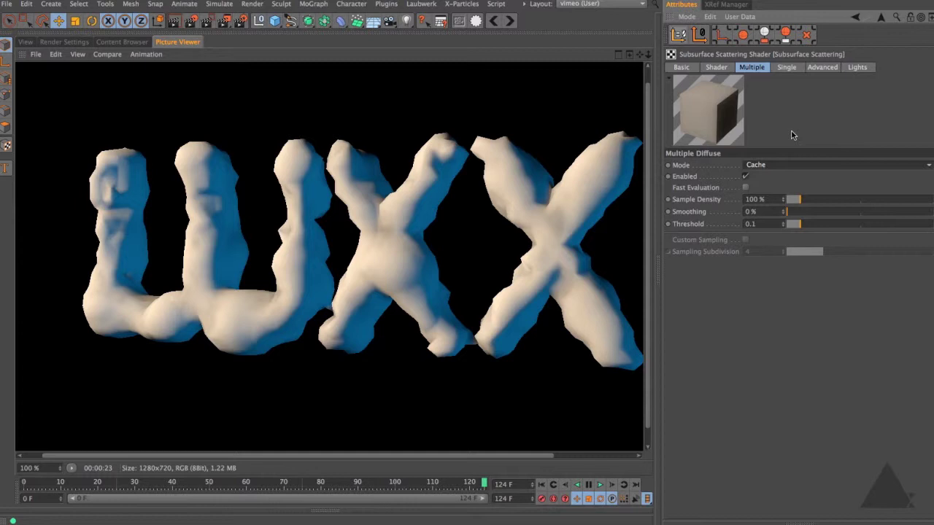
{"action": "left_click", "coordinate": [744, 188]}
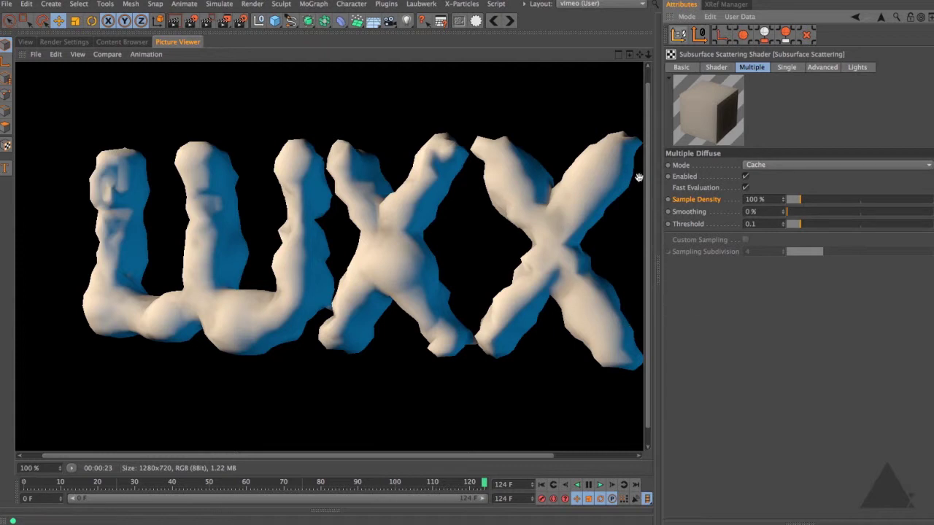
{"action": "left_click_drag", "start_coordinate": [760, 224], "coordinate": [719, 224]}
{"action": "type", "text": "0.5"}
{"action": "key", "text": "Return"}
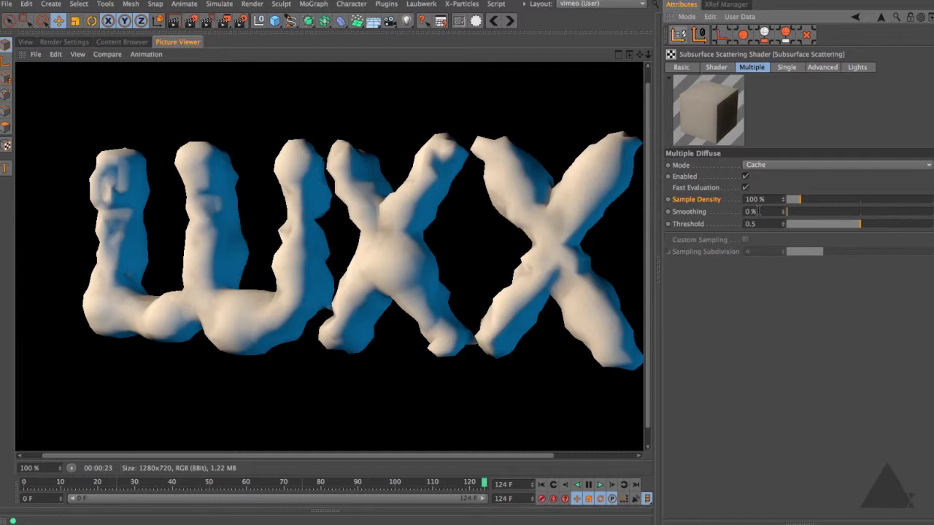
- Exclude the Fill light from the Subsurface Scattering shader, collapsing the object list again once the light is added
{"action": "left_click", "coordinate": [787, 68]}
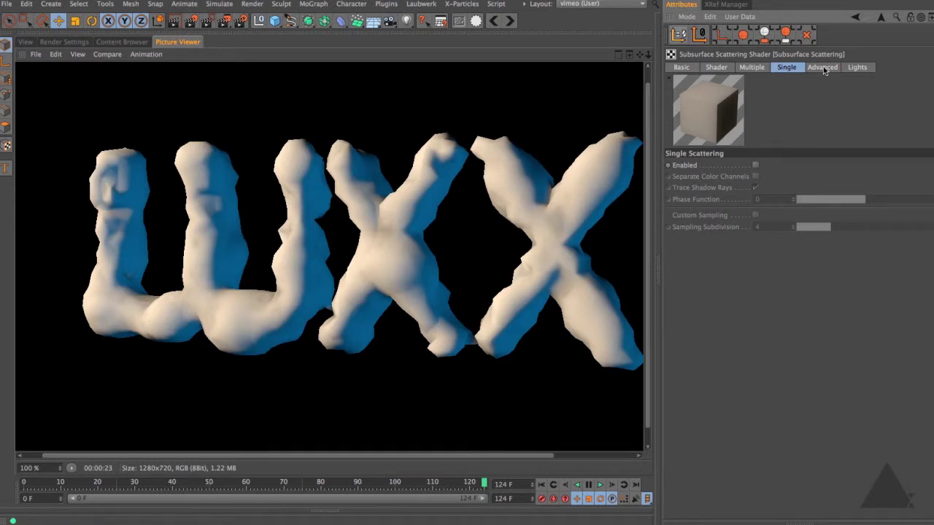
{"action": "left_click", "coordinate": [822, 67]}
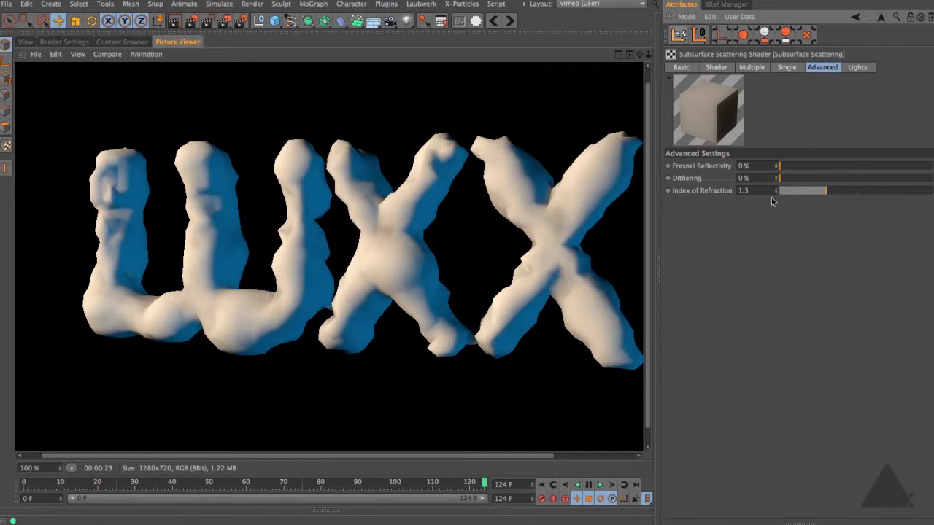
{"action": "left_click", "coordinate": [857, 67]}
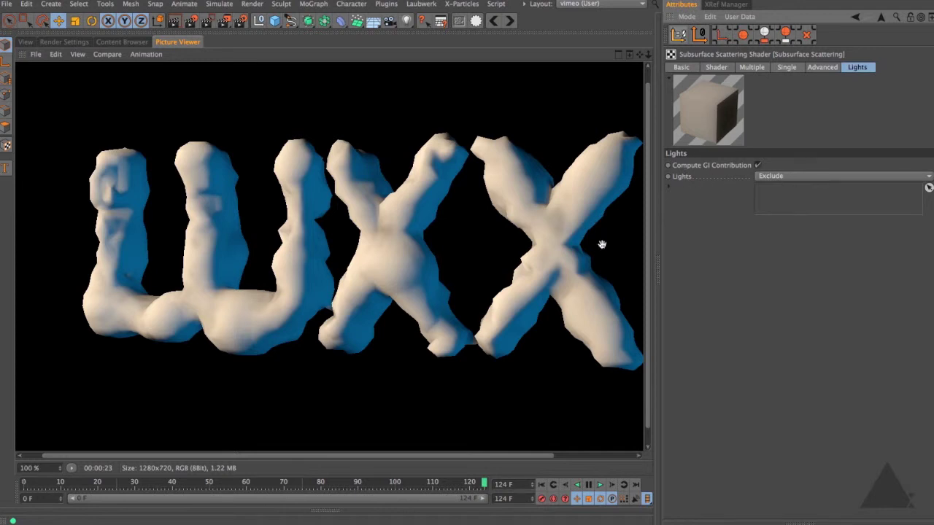
{"action": "left_click", "coordinate": [659, 264]}
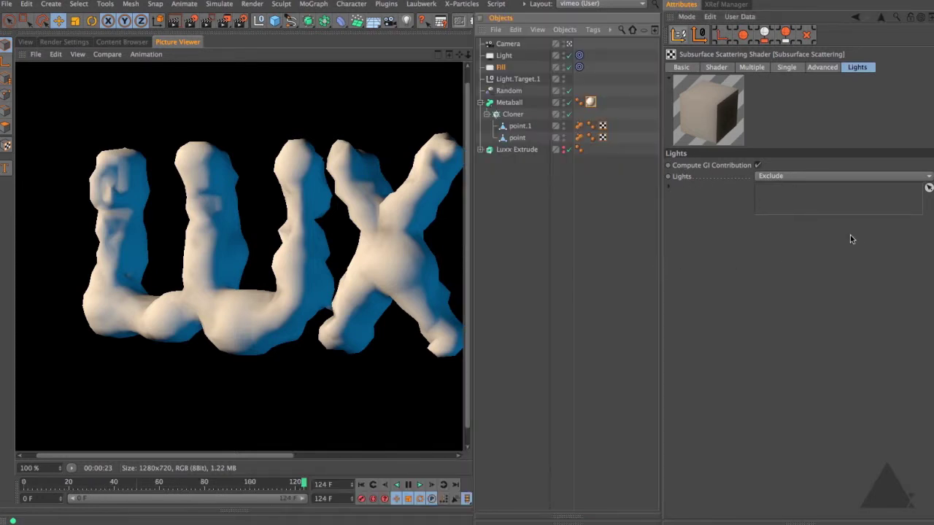
{"action": "left_click_drag", "start_coordinate": [504, 68], "coordinate": [811, 194]}
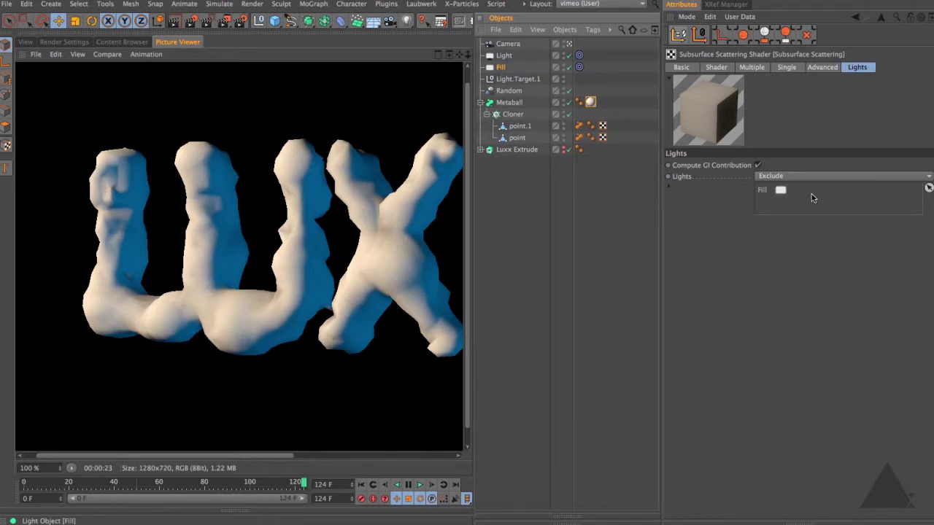
{"action": "left_click", "coordinate": [481, 31], "text": "ctrl"}
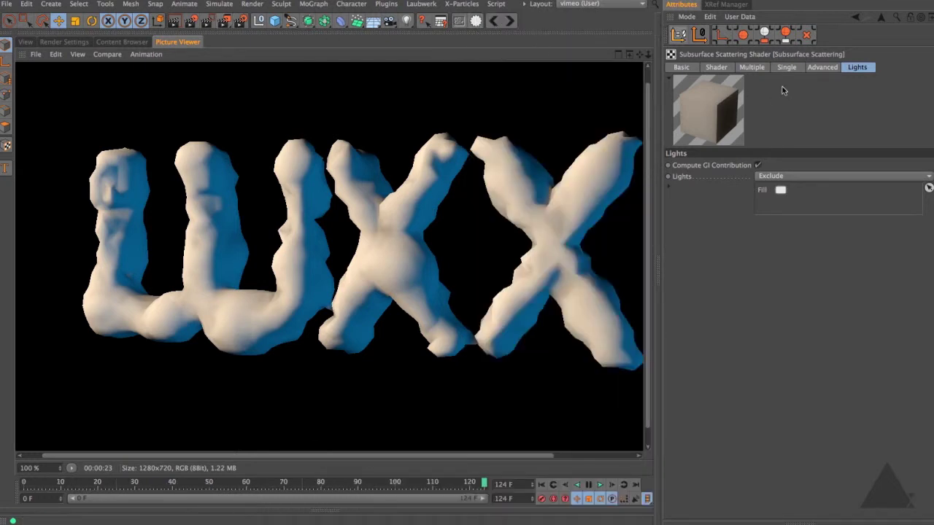
- Render the lettering to the Picture Viewer, and switch to the web browser to compare it with the metaball article's reference renders
{"action": "left_click", "coordinate": [725, 67]}
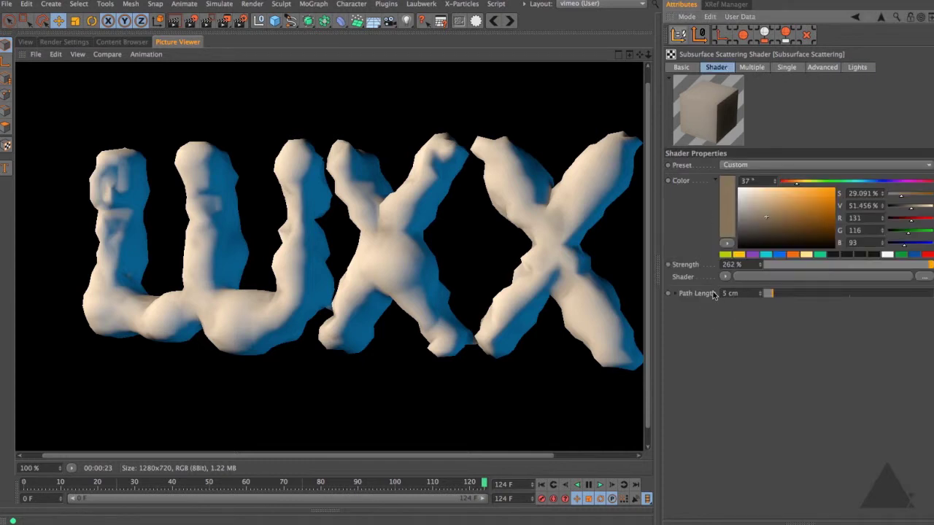
{"action": "left_click", "coordinate": [226, 20]}
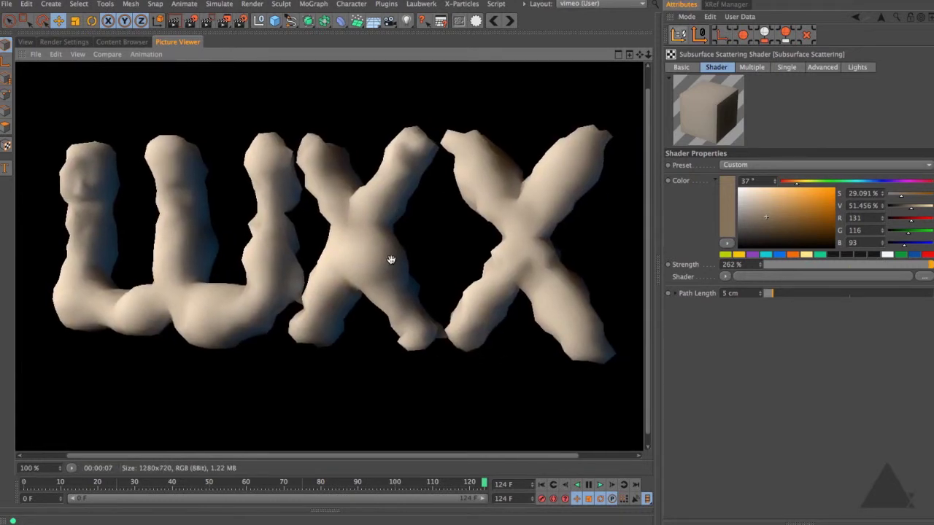
{"action": "key", "text": "super+Tab"}
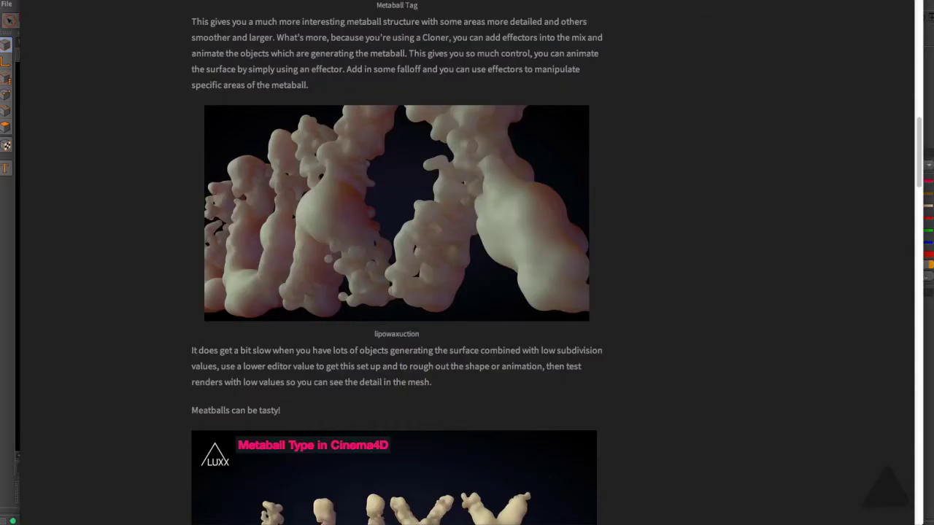
{"action": "scroll", "coordinate": [525, 182], "scroll_direction": "up", "scroll_amount": 5}
{"action": "scroll", "coordinate": [501, 161], "scroll_direction": "up", "scroll_amount": 8}
{"action": "scroll", "coordinate": [500, 161], "scroll_direction": "down", "scroll_amount": 6}
{"action": "scroll", "coordinate": [500, 161], "scroll_direction": "down", "scroll_amount": 8}
{"action": "scroll", "coordinate": [500, 162], "scroll_direction": "up", "scroll_amount": 3}
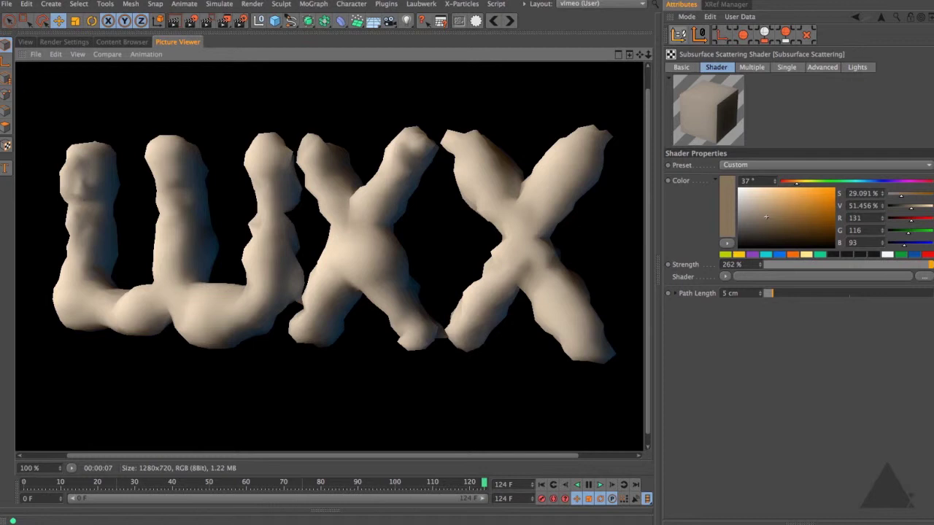
- Try subsurface path length multipliers of 250% for red and 150% for green, and render the lettering
{"action": "left_click", "coordinate": [674, 294]}
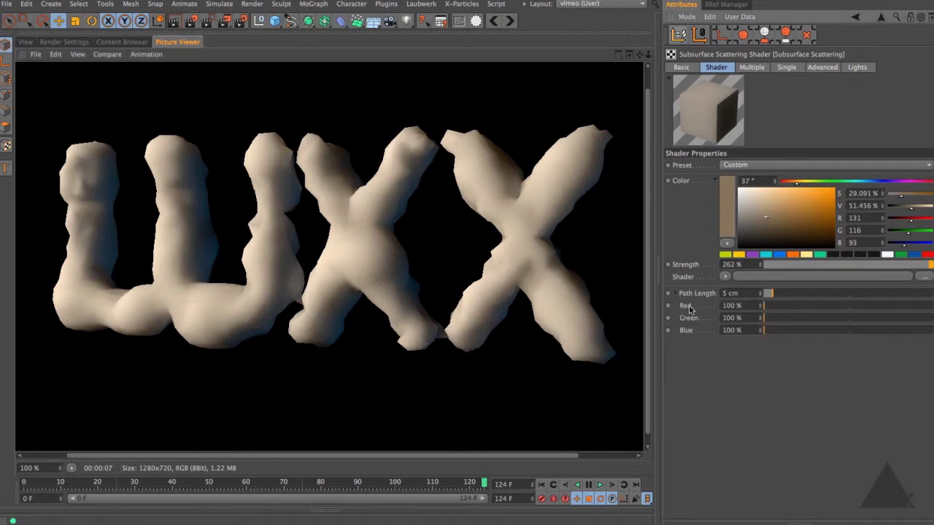
{"action": "left_click", "coordinate": [751, 307]}
{"action": "type", "text": "250"}
{"action": "key", "text": "Return"}
{"action": "left_click", "coordinate": [752, 318]}
{"action": "type", "text": "150"}
{"action": "key", "text": "Return"}
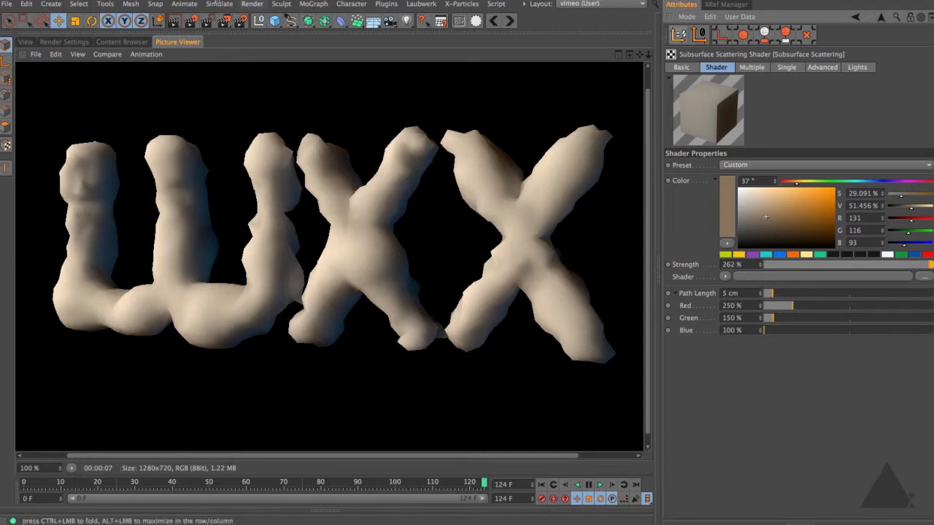
{"action": "left_click", "coordinate": [224, 20]}
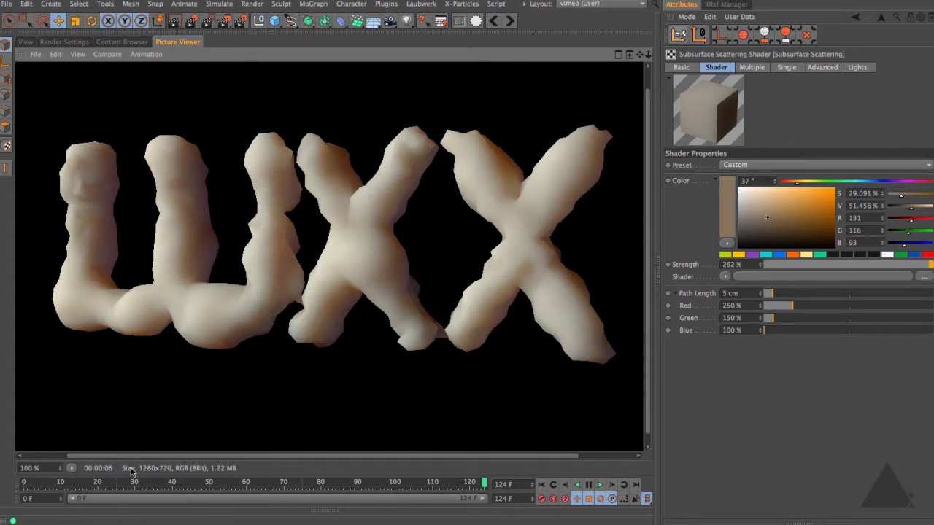
- Set the path length multipliers to 275% for red and 125% for green, and render the lettering to the Picture Viewer
{"action": "left_click", "coordinate": [751, 305]}
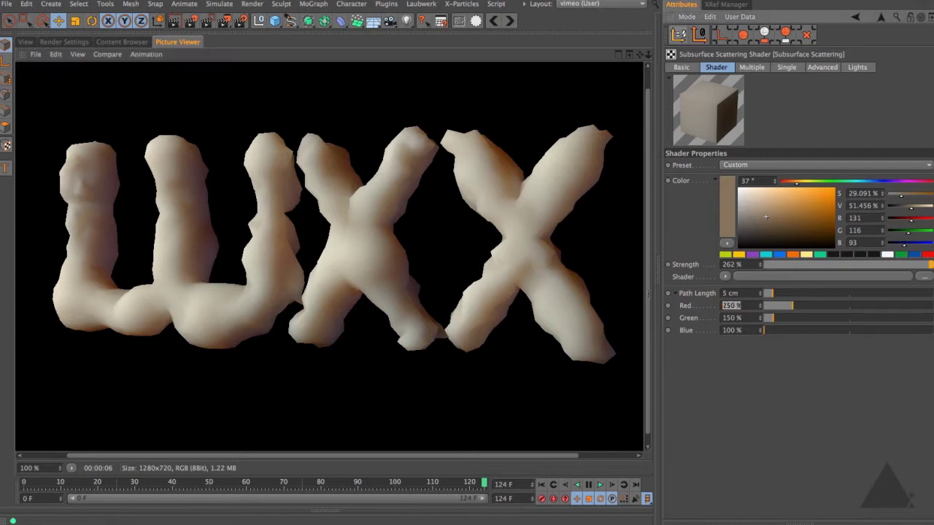
{"action": "type", "text": "275"}
{"action": "key", "text": "Tab"}
{"action": "type", "text": "125"}
{"action": "key", "text": "Return"}
{"action": "left_click", "coordinate": [223, 21]}
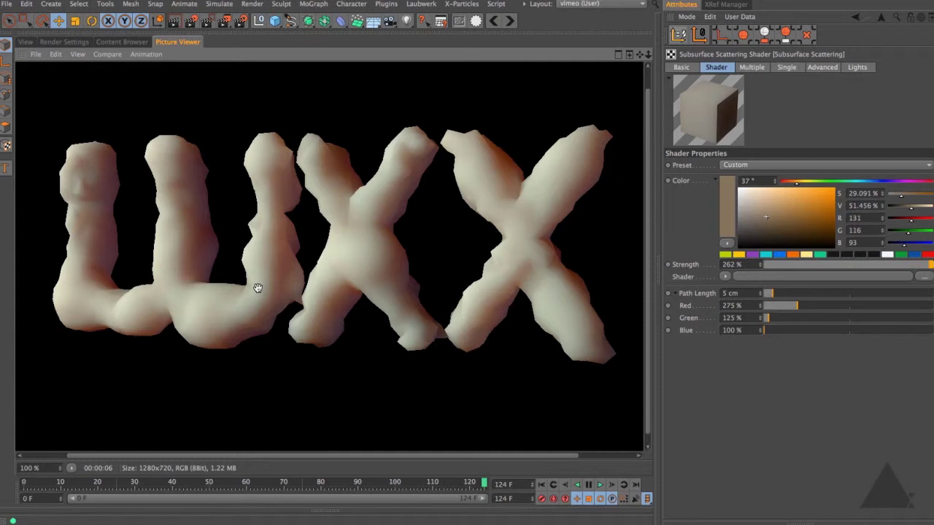
- Enable the Waxy material's Diffusion channel with a Noise texture and make it affect luminance
{"action": "left_click", "coordinate": [880, 17]}
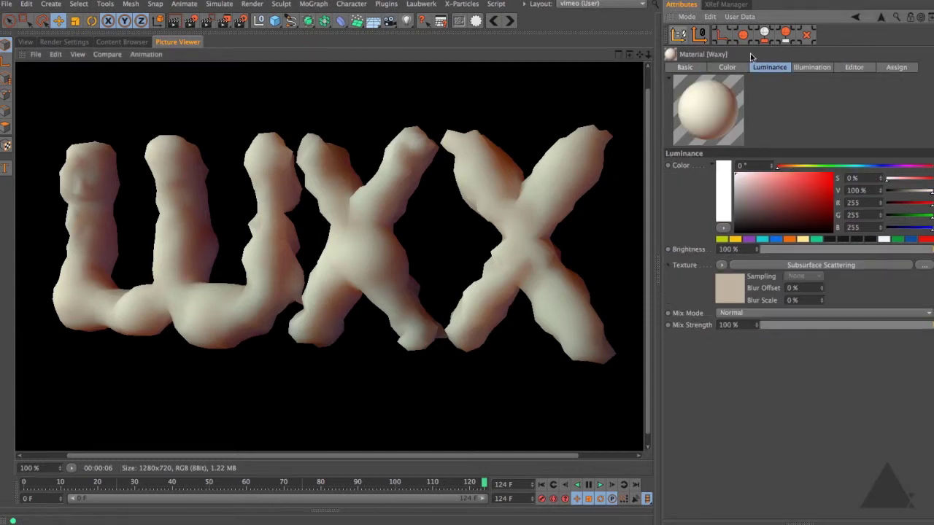
{"action": "left_click", "coordinate": [729, 67]}
{"action": "left_click", "coordinate": [681, 68]}
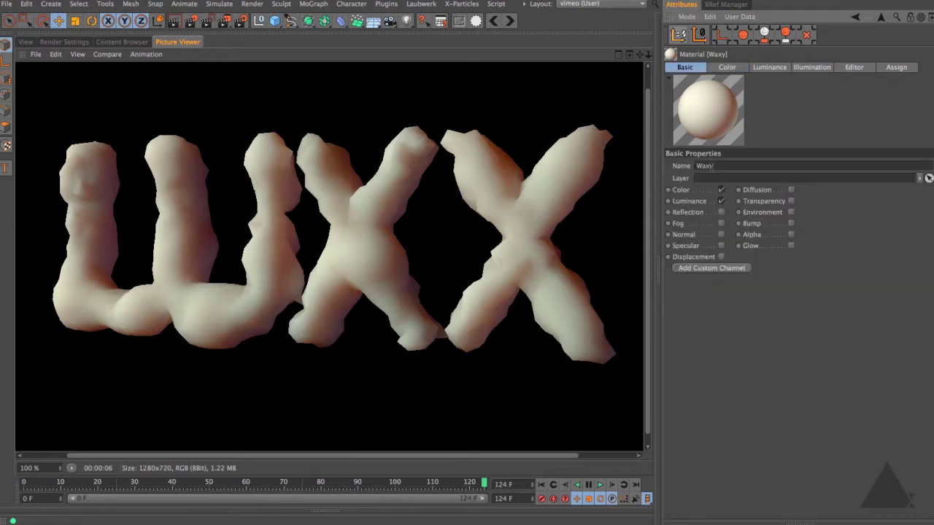
{"action": "left_click", "coordinate": [790, 190]}
{"action": "left_click", "coordinate": [771, 68]}
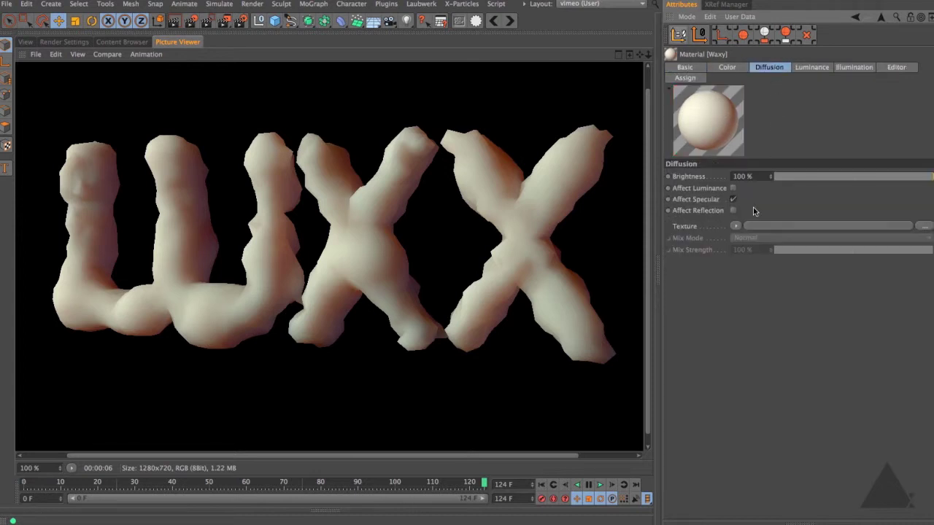
{"action": "left_click", "coordinate": [735, 226]}
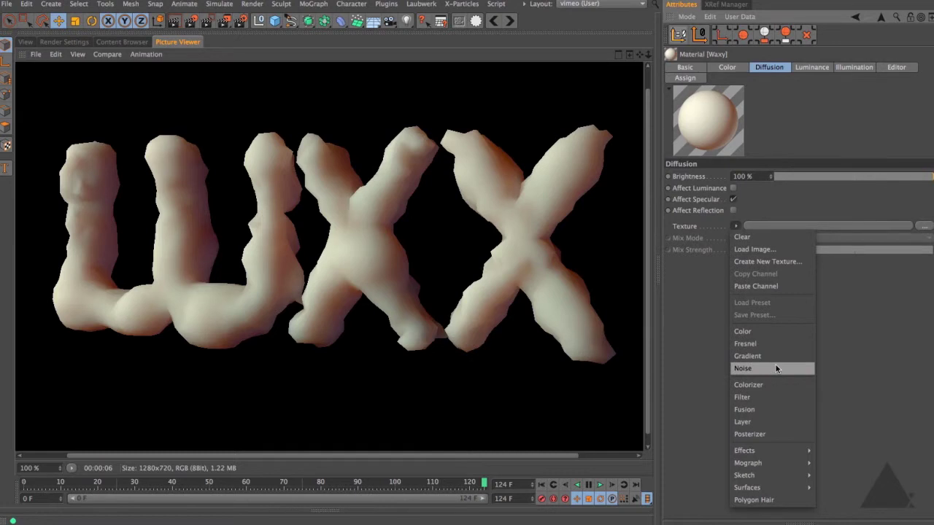
{"action": "left_click", "coordinate": [776, 368]}
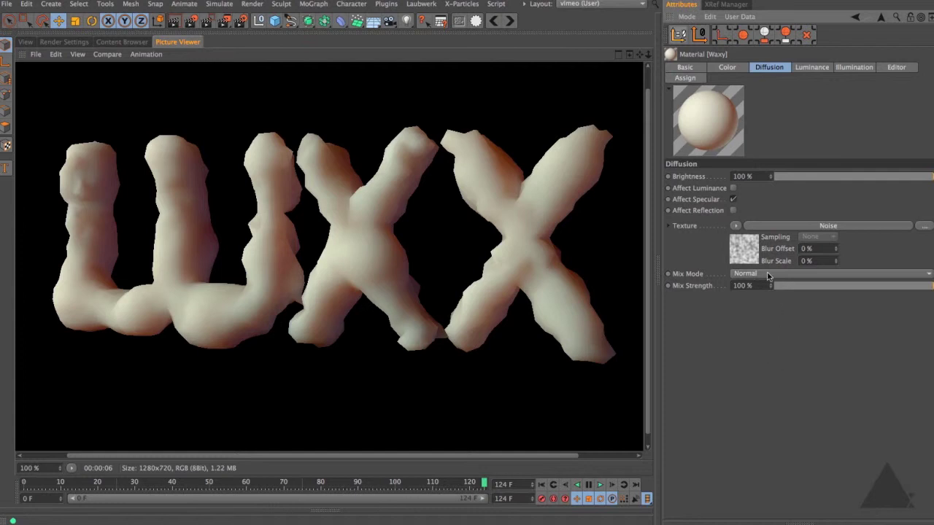
{"action": "left_click", "coordinate": [733, 189]}
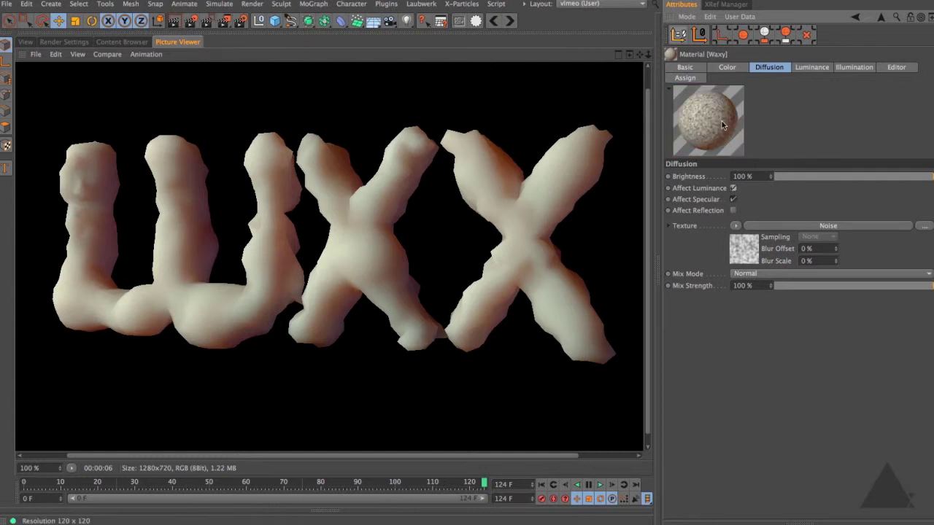
- Change the diffusion noise type to Displaced Voronoi
{"action": "left_click", "coordinate": [743, 249]}
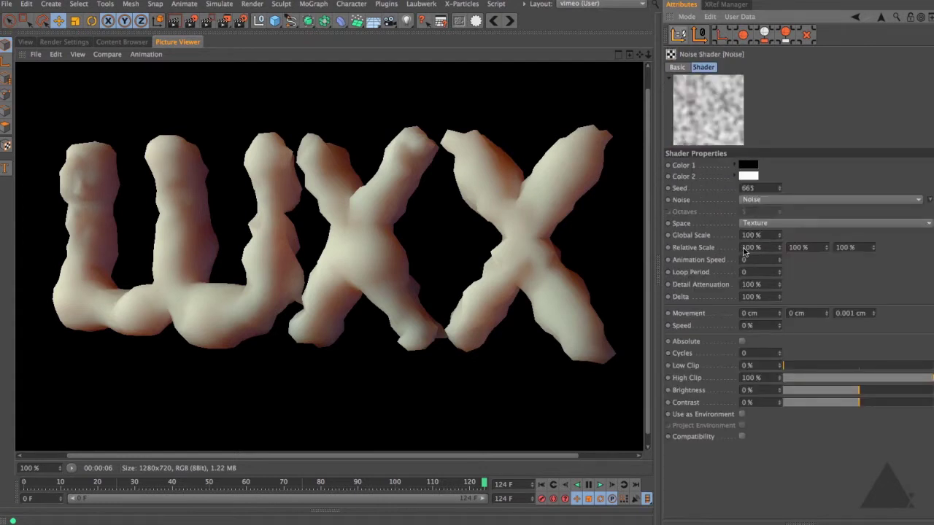
{"action": "left_click", "coordinate": [929, 200]}
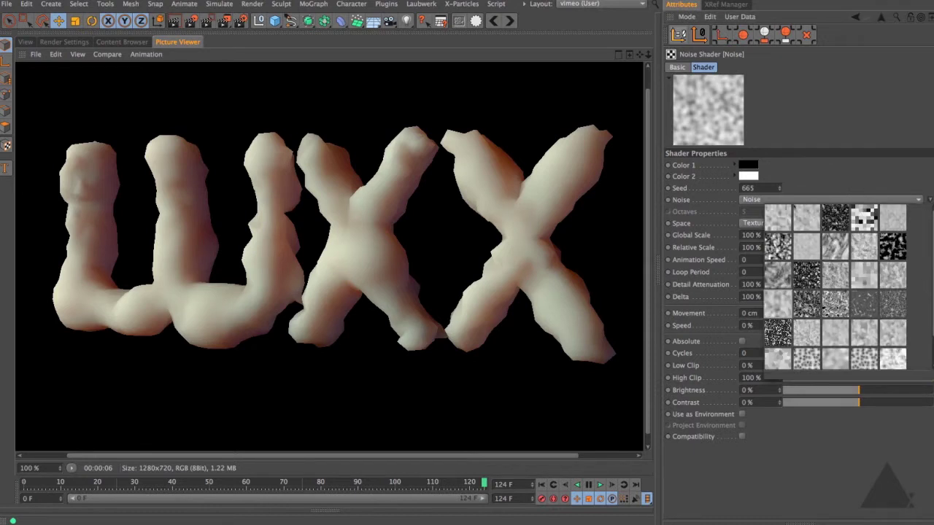
{"action": "scroll", "coordinate": [794, 352], "scroll_direction": "down", "scroll_amount": 2}
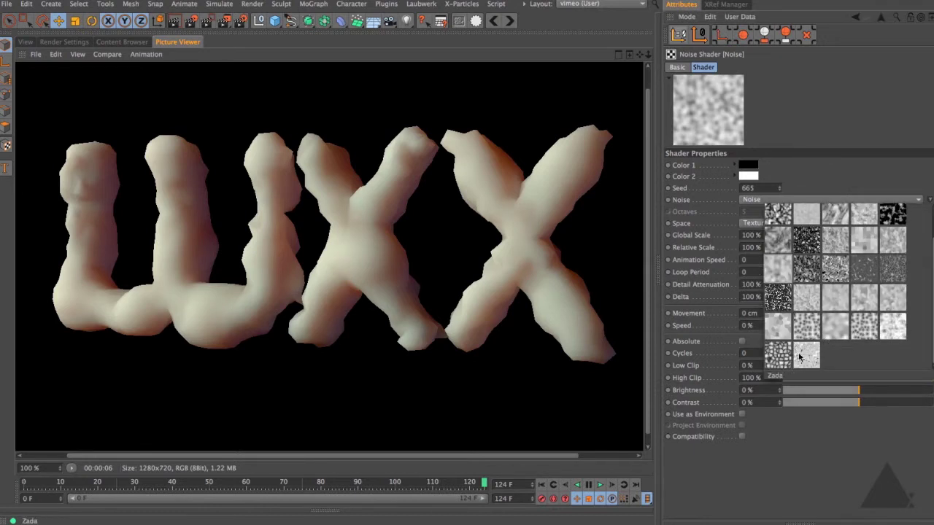
{"action": "left_click", "coordinate": [807, 326]}
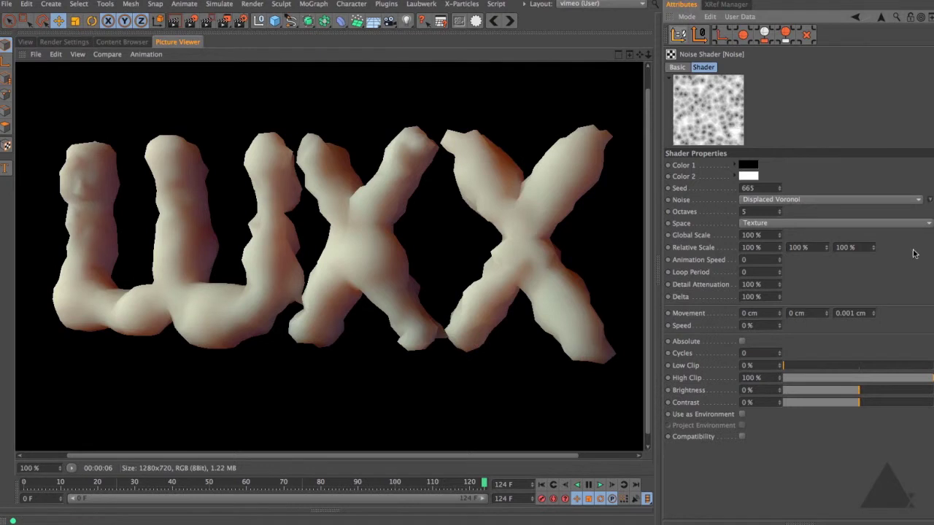
- Set the Displaced Voronoi noise's global scale to 10% and its high clip to 30%
{"action": "left_click", "coordinate": [765, 237]}
{"action": "type", "text": "10"}
{"action": "key", "text": "Return"}
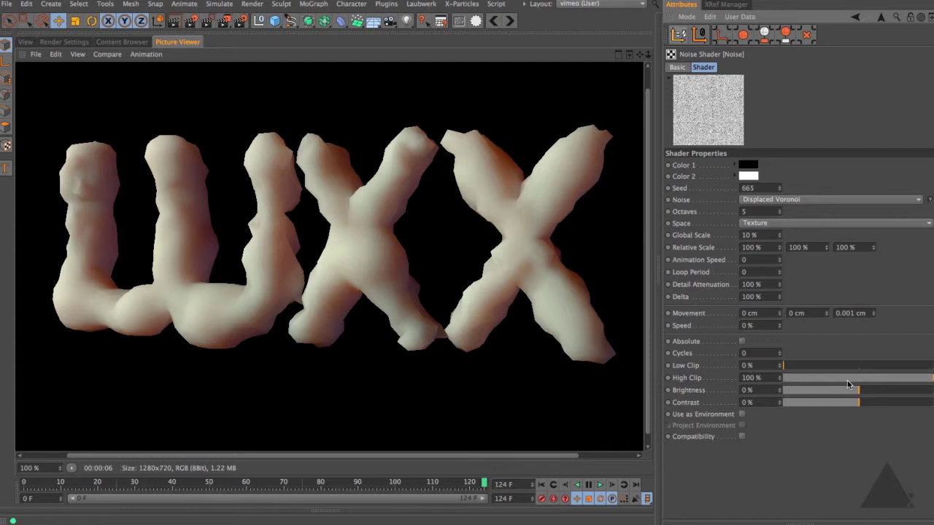
{"action": "left_click_drag", "start_coordinate": [903, 377], "coordinate": [827, 380]}
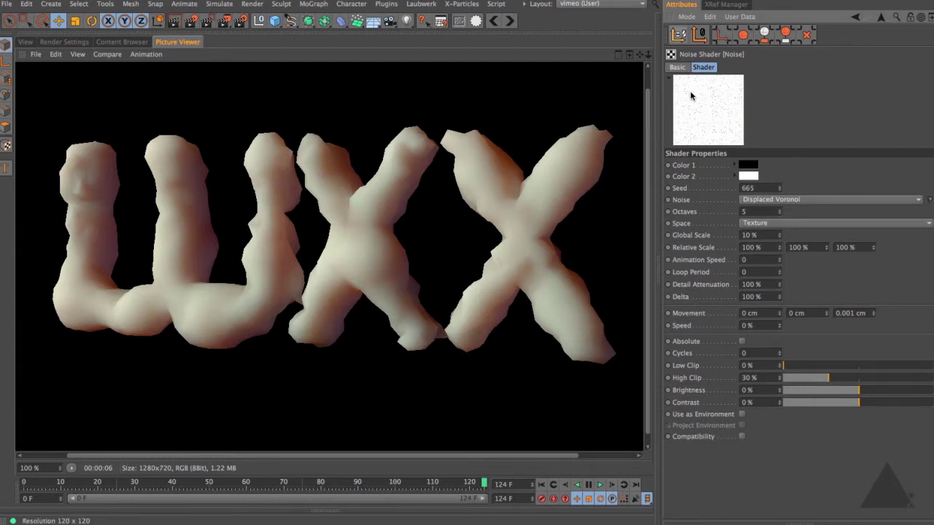
- Set the mix strength of the diffusion texture to 25% and copy its Noise shader channel
{"action": "left_click", "coordinate": [882, 18]}
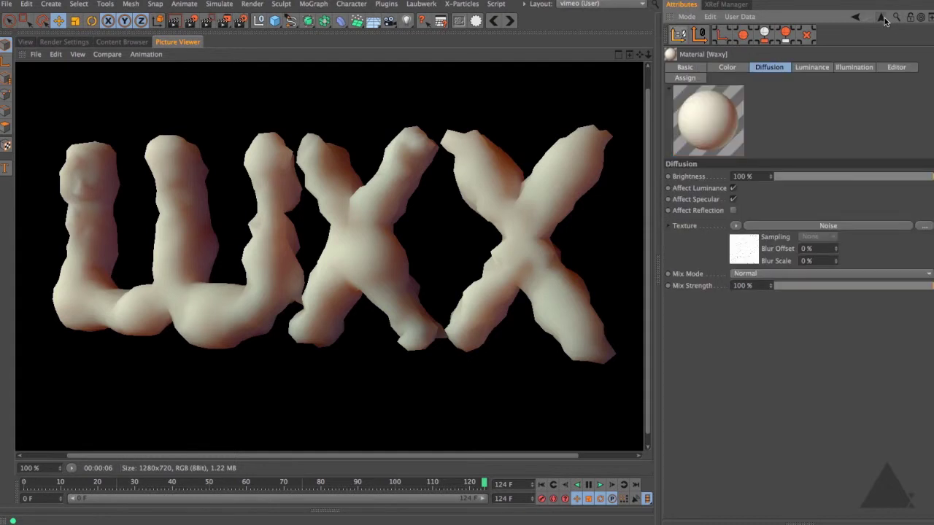
{"action": "left_click_drag", "start_coordinate": [927, 285], "coordinate": [814, 289]}
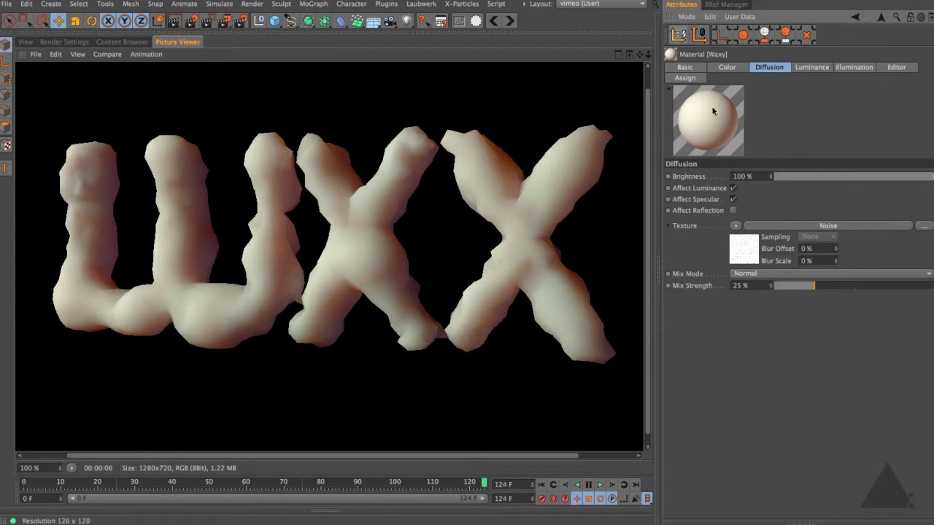
{"action": "left_click", "coordinate": [735, 225]}
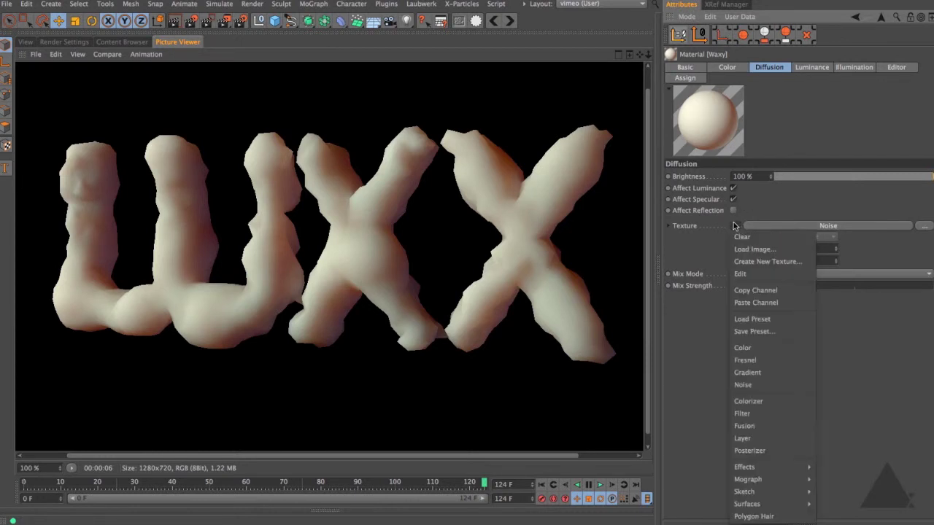
{"action": "left_click", "coordinate": [767, 292]}
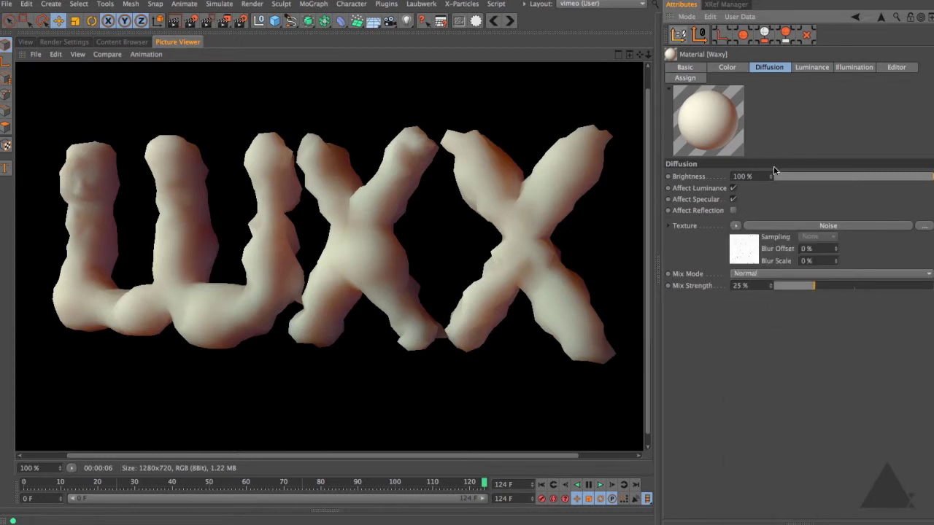
- Enable the Waxy material's Bump channel with the copied Noise as its texture and set the bump strength to 8%
{"action": "left_click", "coordinate": [685, 67]}
{"action": "left_click", "coordinate": [791, 234]}
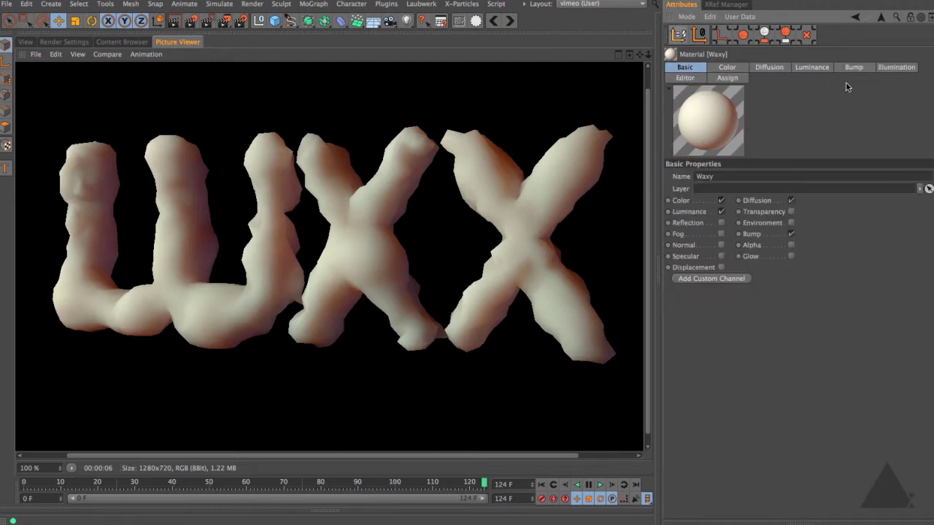
{"action": "left_click", "coordinate": [854, 67]}
{"action": "left_click", "coordinate": [713, 203]}
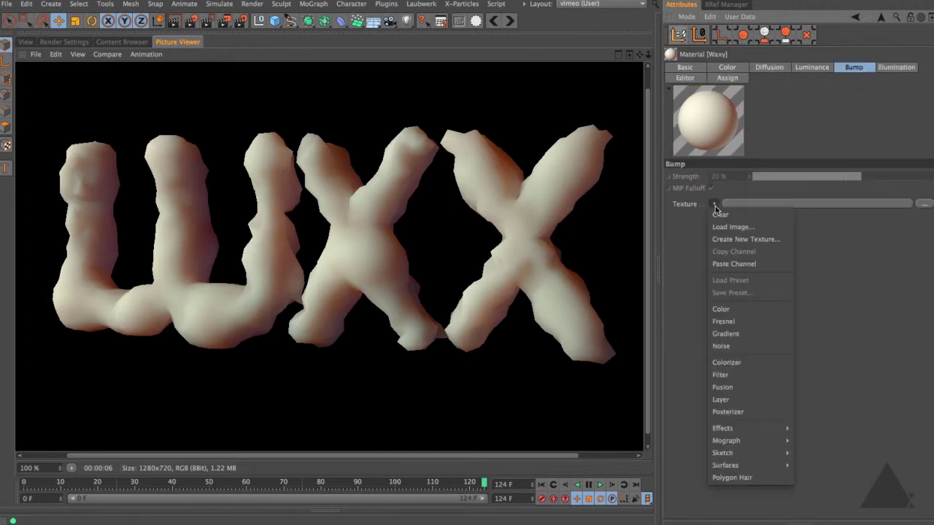
{"action": "left_click", "coordinate": [765, 263]}
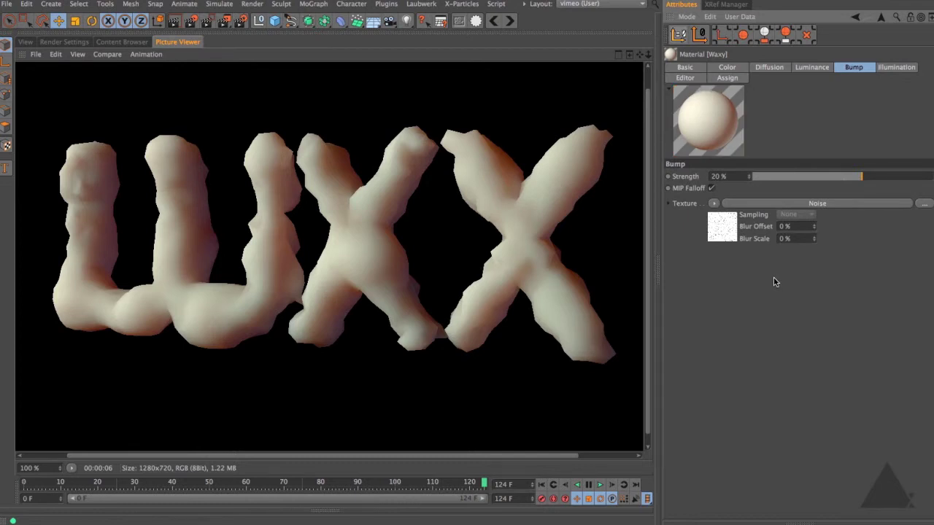
{"action": "left_click_drag", "start_coordinate": [829, 180], "coordinate": [850, 178]}
- Render the lettering and compare the surface detail up close between WaxyShader_0006 and WaxyShader_0005 in the render history
{"action": "left_click", "coordinate": [191, 21]}
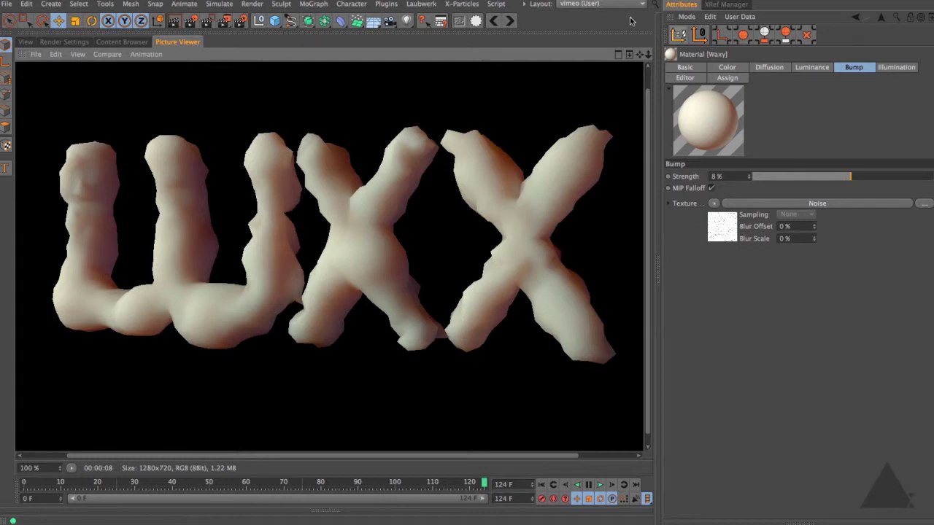
{"action": "left_click", "coordinate": [620, 55]}
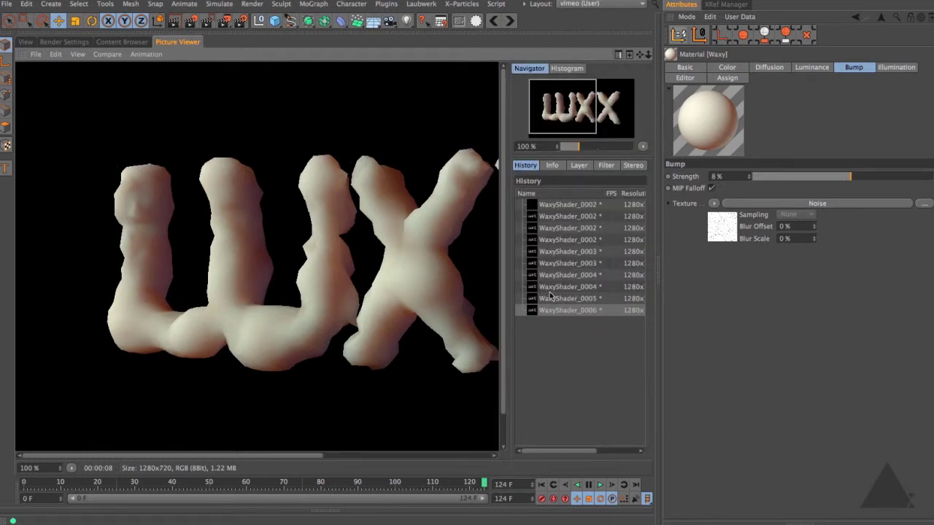
{"action": "left_click_drag", "start_coordinate": [421, 259], "coordinate": [309, 253]}
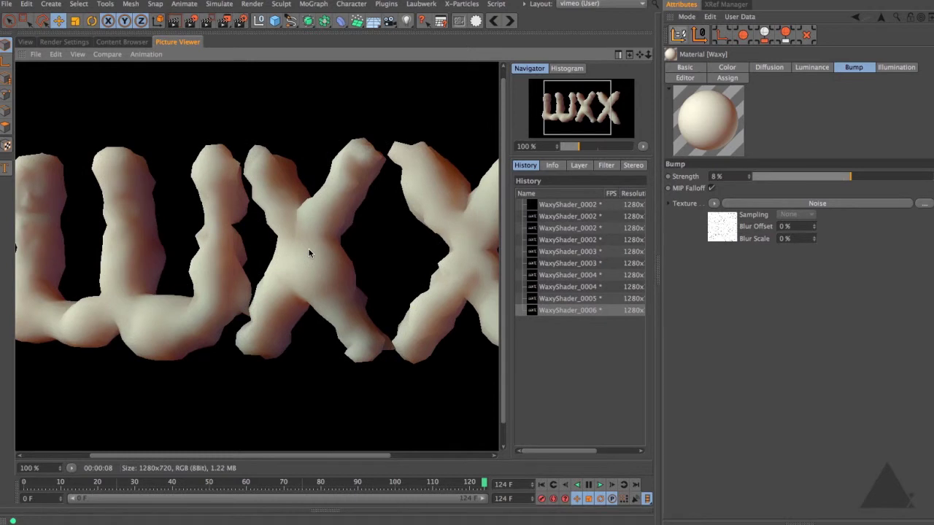
{"action": "left_click", "coordinate": [550, 299]}
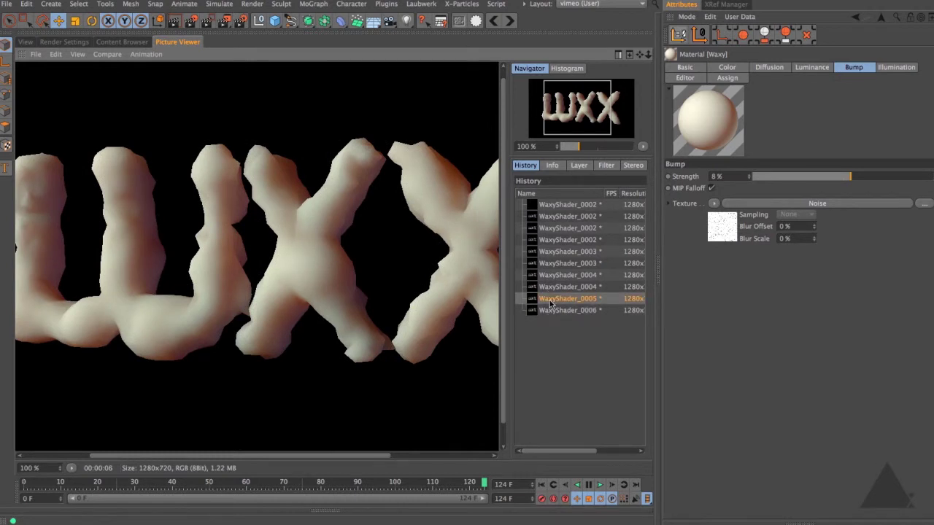
{"action": "left_click_drag", "start_coordinate": [327, 261], "coordinate": [350, 251]}
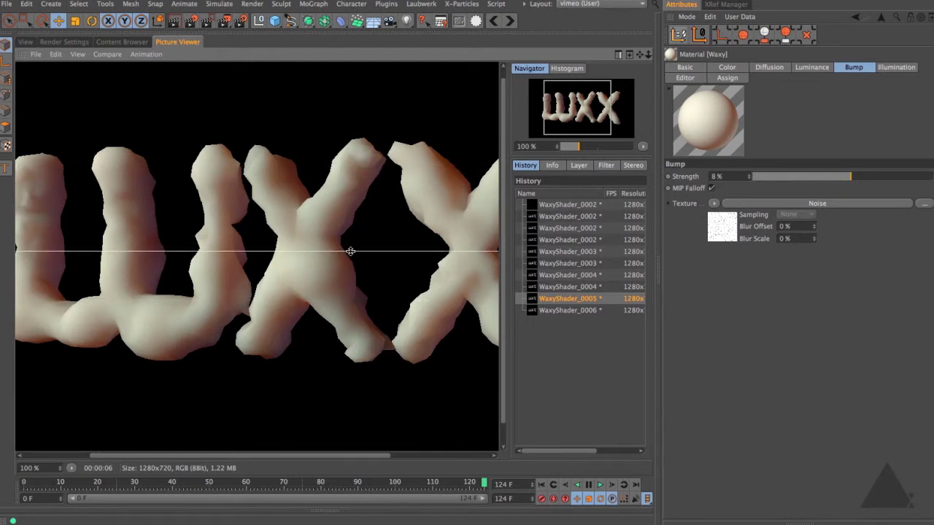
{"action": "scroll", "coordinate": [350, 251], "scroll_direction": "down", "scroll_amount": 2}
{"action": "scroll", "coordinate": [348, 248], "scroll_direction": "up", "scroll_amount": 5}
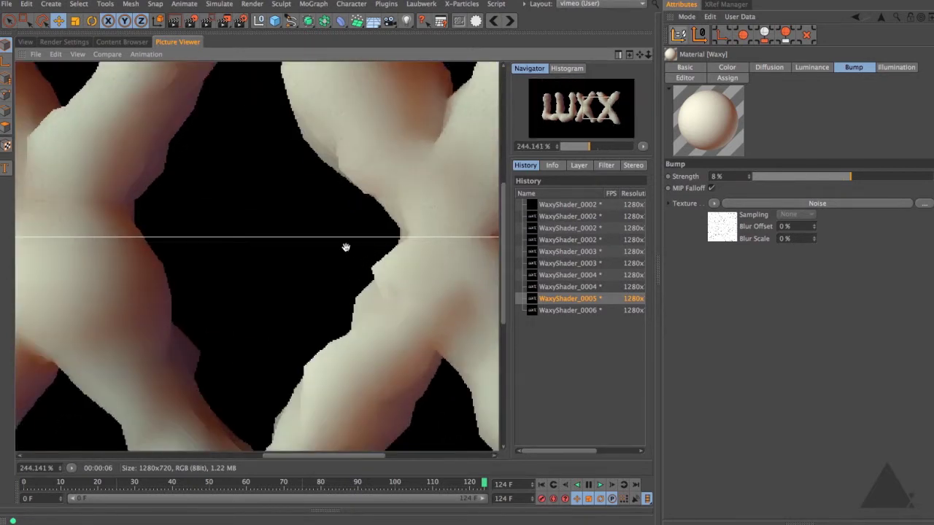
{"action": "scroll", "coordinate": [348, 233], "scroll_direction": "up", "scroll_amount": 2}
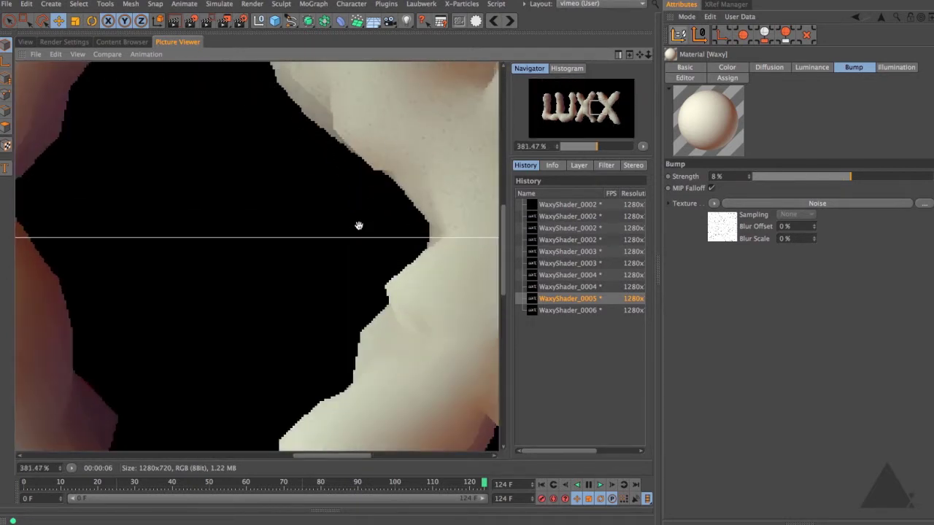
- Examine the noise and bump detail on the last X up close, and view the whole lettering in the A/B comparison
{"action": "left_click_drag", "start_coordinate": [450, 121], "coordinate": [190, 198]}
{"action": "left_click_drag", "start_coordinate": [313, 214], "coordinate": [316, 190]}
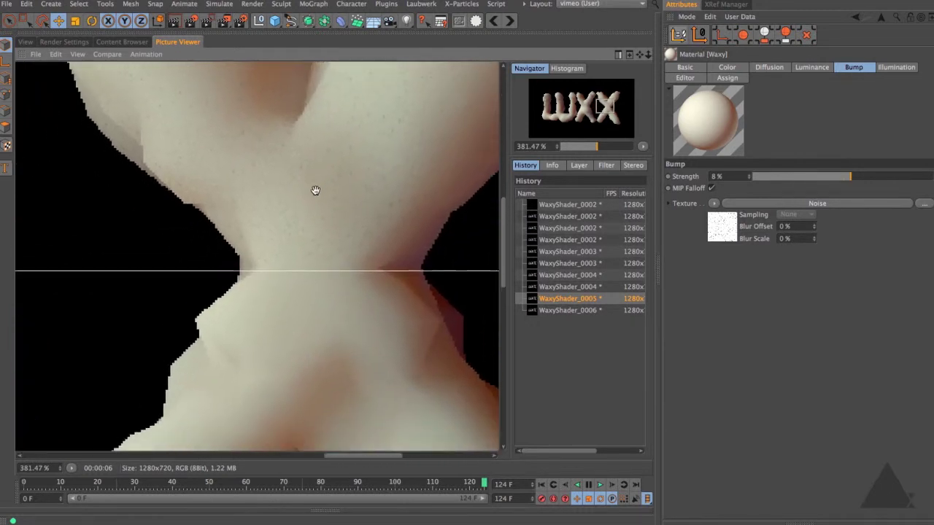
{"action": "left_click_drag", "start_coordinate": [314, 272], "coordinate": [303, 237]}
{"action": "left_click_drag", "start_coordinate": [293, 132], "coordinate": [309, 269]}
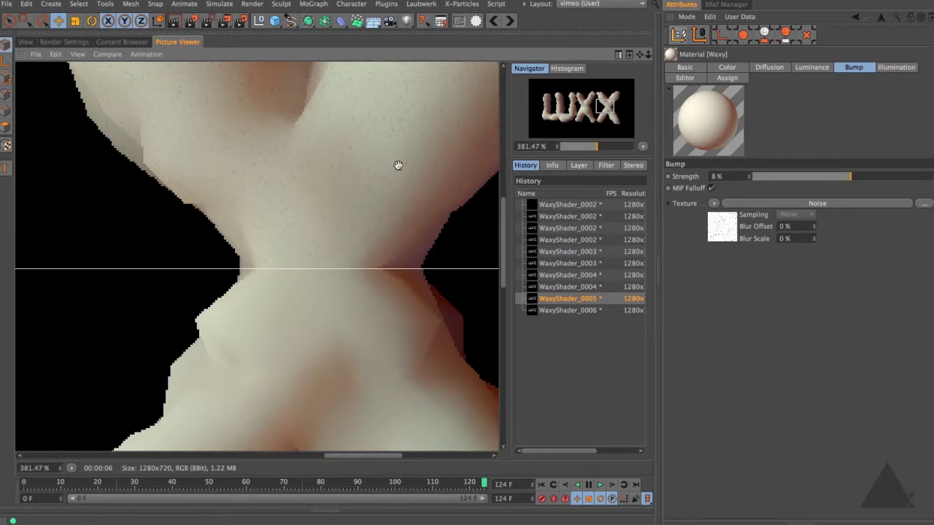
{"action": "scroll", "coordinate": [398, 165], "scroll_direction": "down", "scroll_amount": 5}
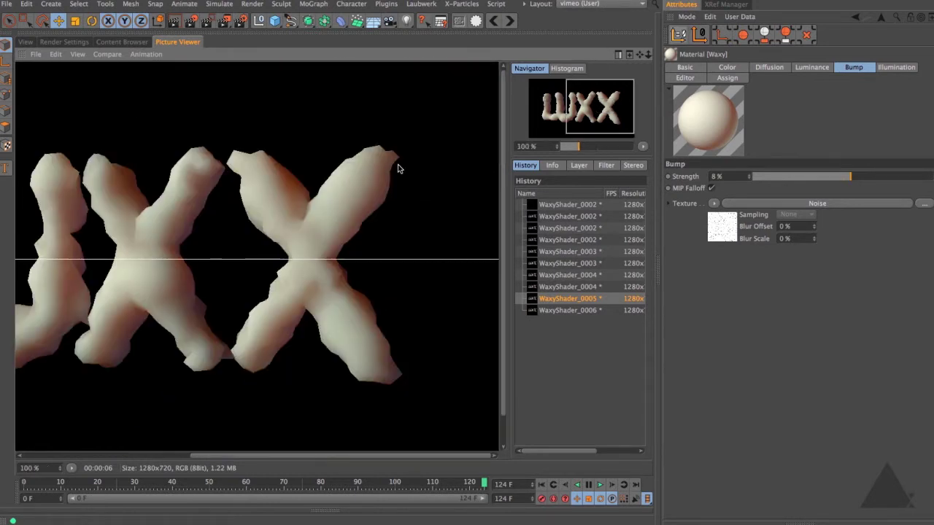
{"action": "left_click_drag", "start_coordinate": [119, 181], "coordinate": [250, 173]}
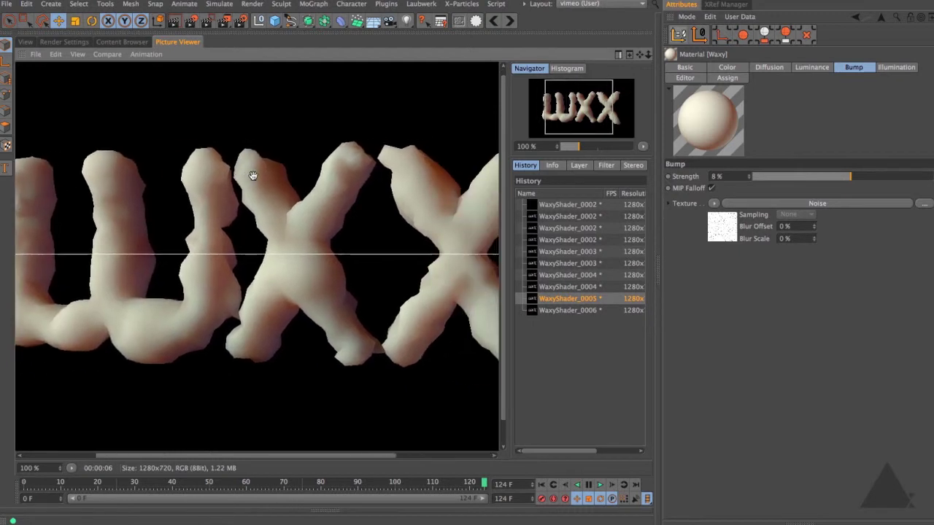
- Turn off the A/B render comparison and hide the navigator and history area to enlarge the image
{"action": "left_click", "coordinate": [108, 54]}
{"action": "left_click", "coordinate": [107, 72]}
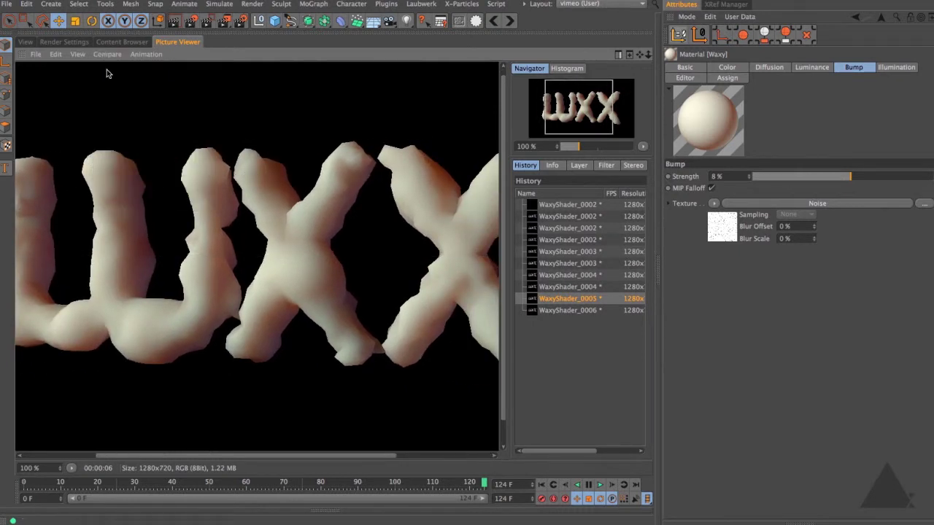
{"action": "left_click", "coordinate": [619, 56]}
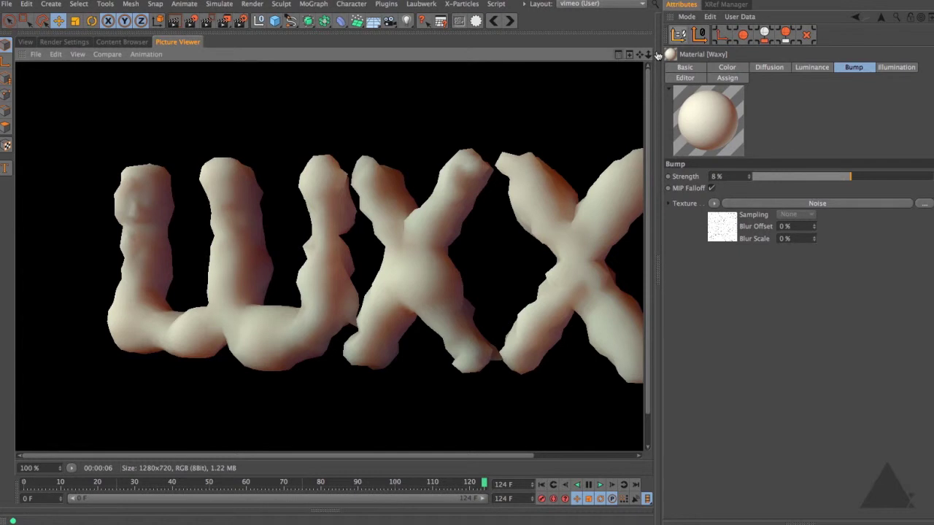
- Enable the Waxy material's Specular channel and set its color to a neutral grey with V about 59%
{"action": "left_click", "coordinate": [684, 67]}
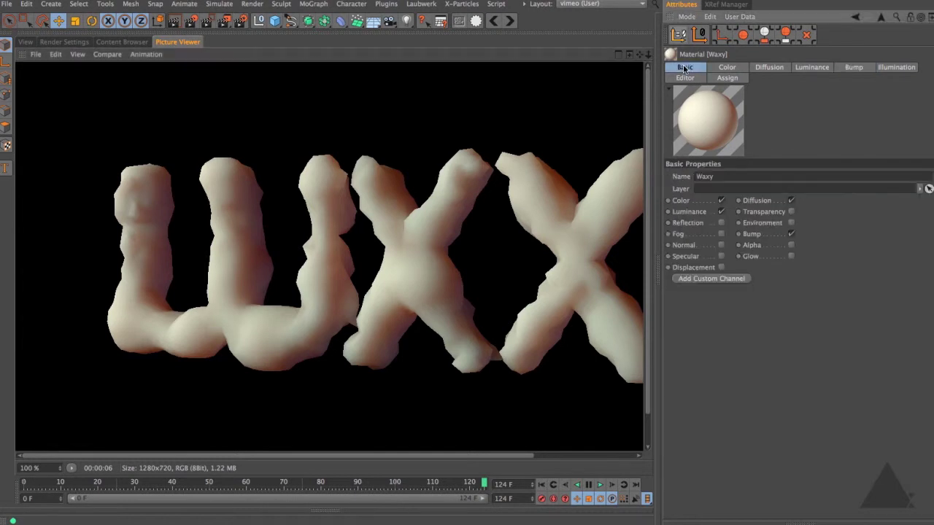
{"action": "left_click", "coordinate": [719, 257]}
{"action": "left_click", "coordinate": [904, 67]}
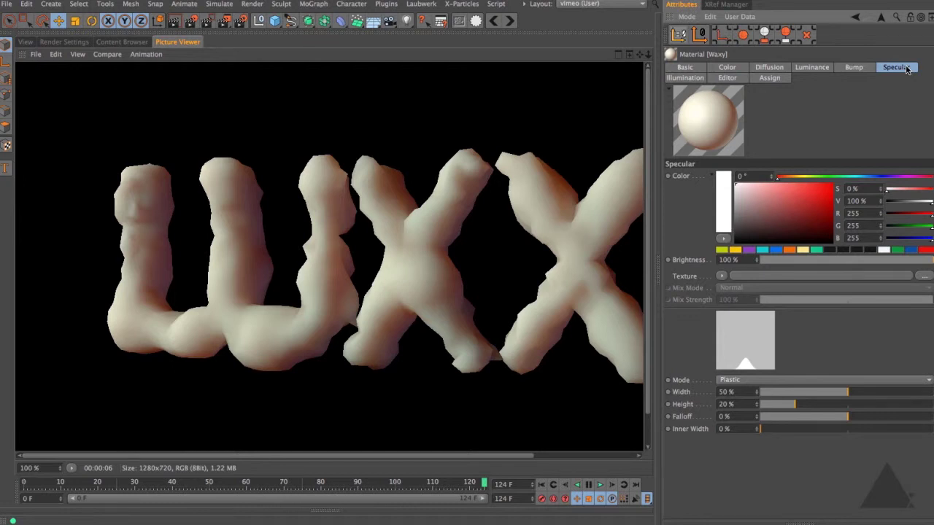
{"action": "left_click_drag", "start_coordinate": [737, 191], "coordinate": [718, 210]}
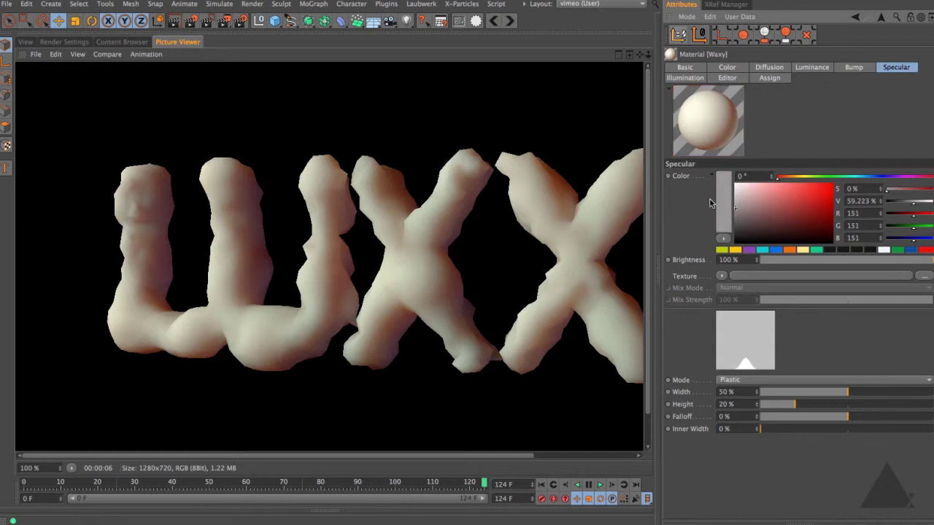
- Shape the specular highlight with a width of 70%, a height of 82% and a falloff of -28%
{"action": "left_click_drag", "start_coordinate": [846, 391], "coordinate": [882, 392]}
{"action": "left_click_drag", "start_coordinate": [797, 410], "coordinate": [903, 410]}
{"action": "left_click_drag", "start_coordinate": [848, 417], "coordinate": [823, 423]}
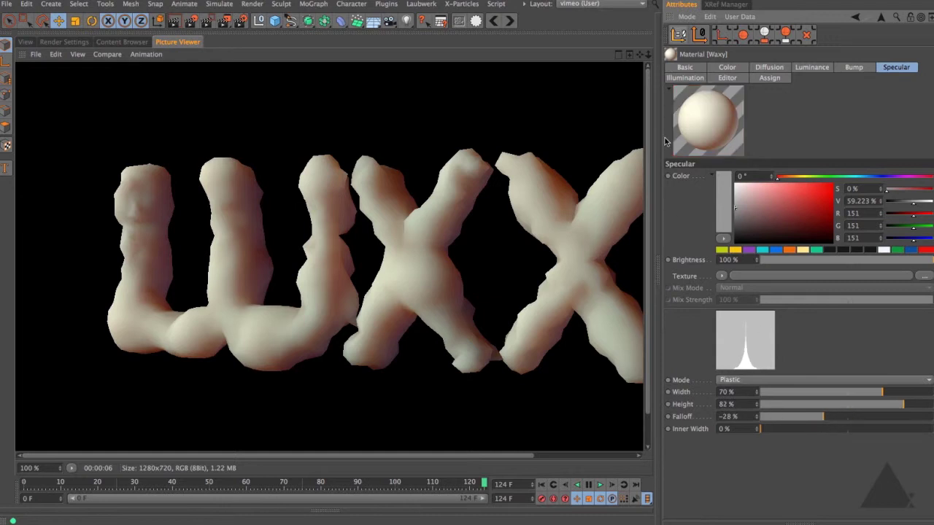
- Render the LUXX lettering with the new specular highlight to the Picture Viewer
{"action": "left_click_drag", "start_coordinate": [402, 256], "coordinate": [367, 251]}
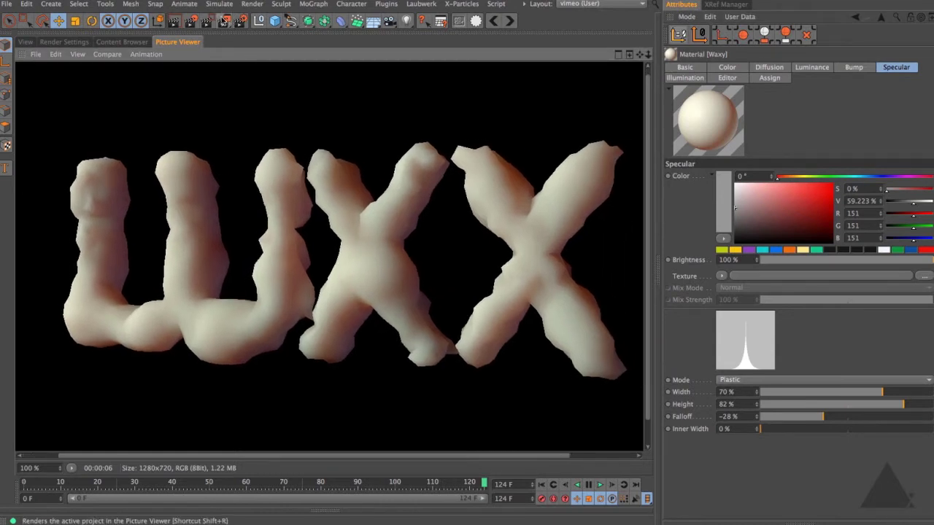
{"action": "left_click", "coordinate": [225, 21]}
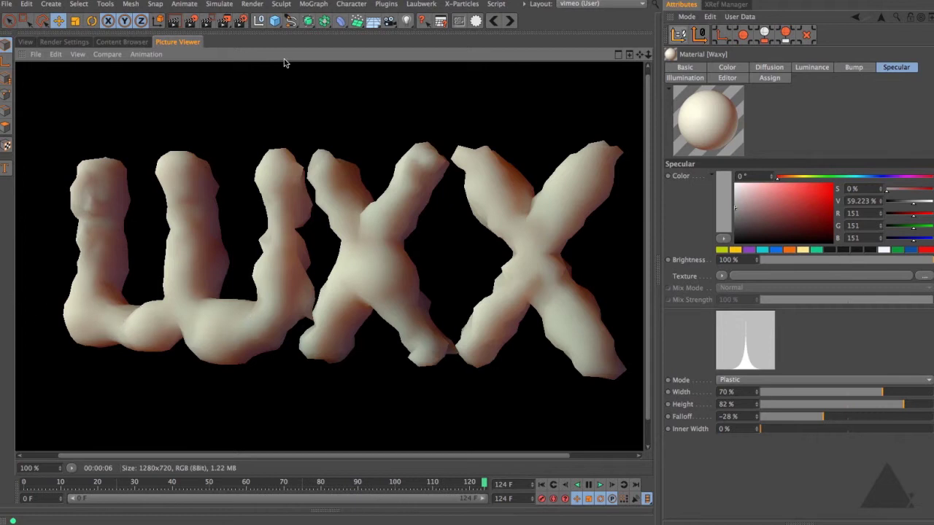
{"action": "left_click", "coordinate": [223, 20]}
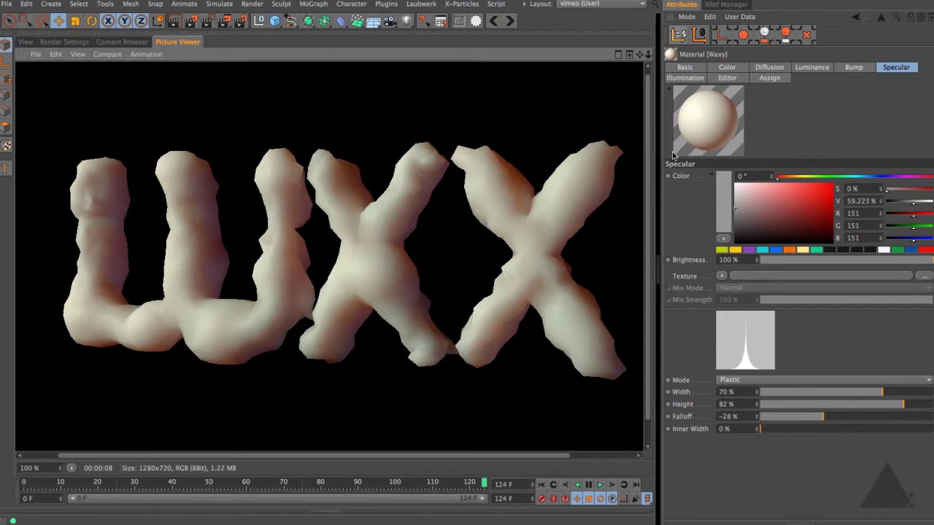
- Compare the two WaxyShader_0006 renders from the history to judge the specular change, and turn off the A/B comparison
{"action": "left_click", "coordinate": [617, 55]}
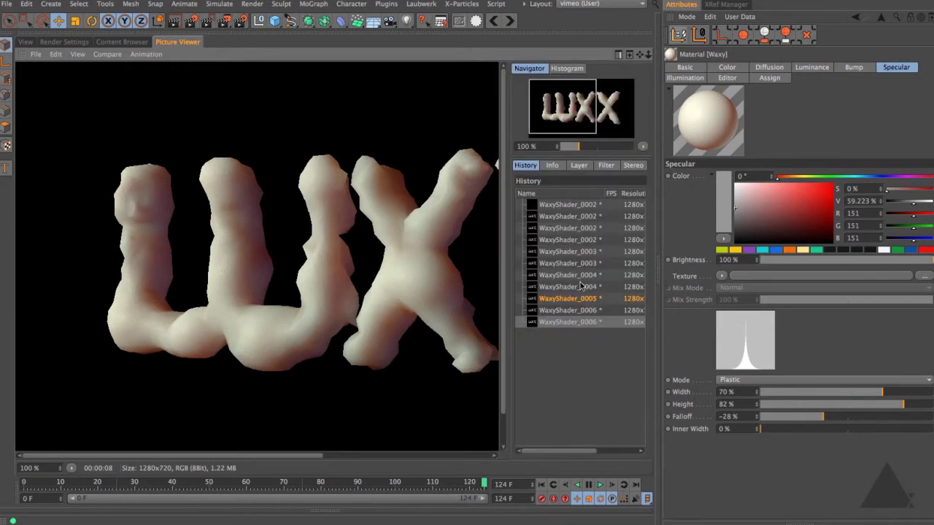
{"action": "left_click", "coordinate": [583, 310]}
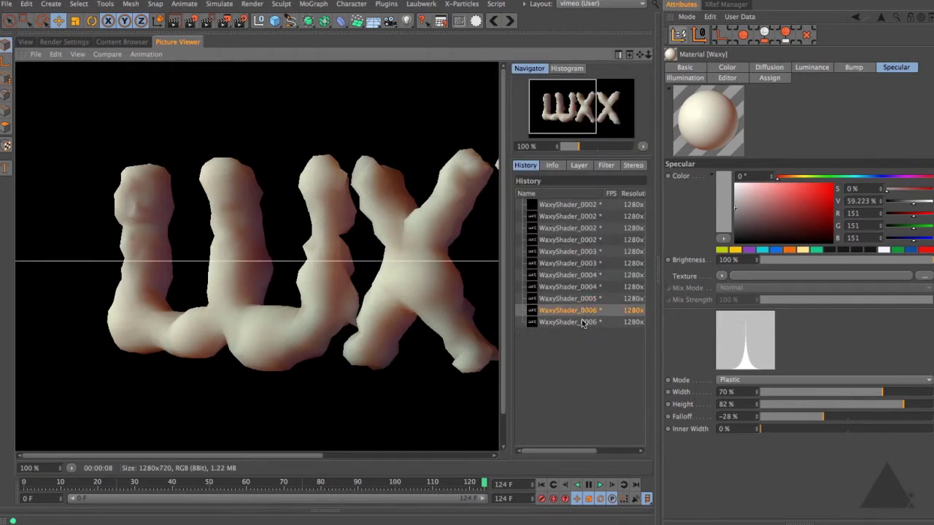
{"action": "left_click", "coordinate": [582, 325]}
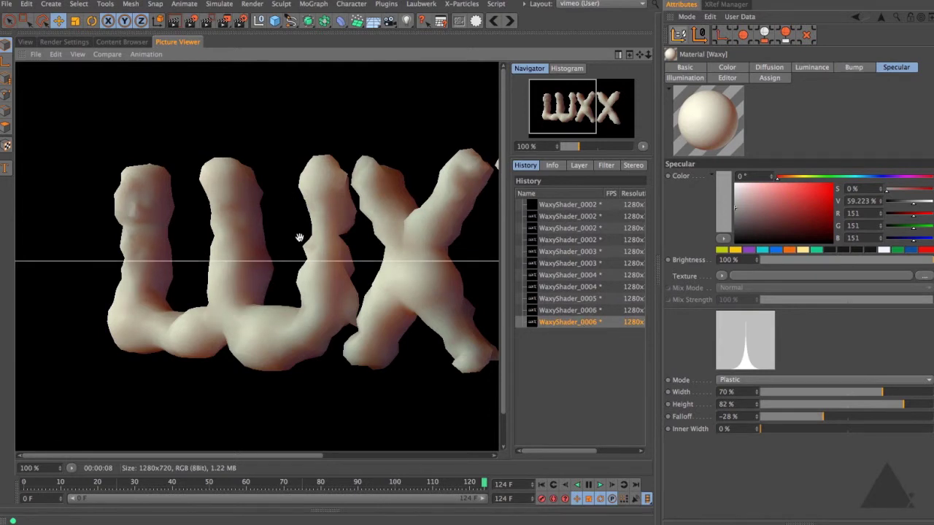
{"action": "left_click_drag", "start_coordinate": [308, 260], "coordinate": [452, 255]}
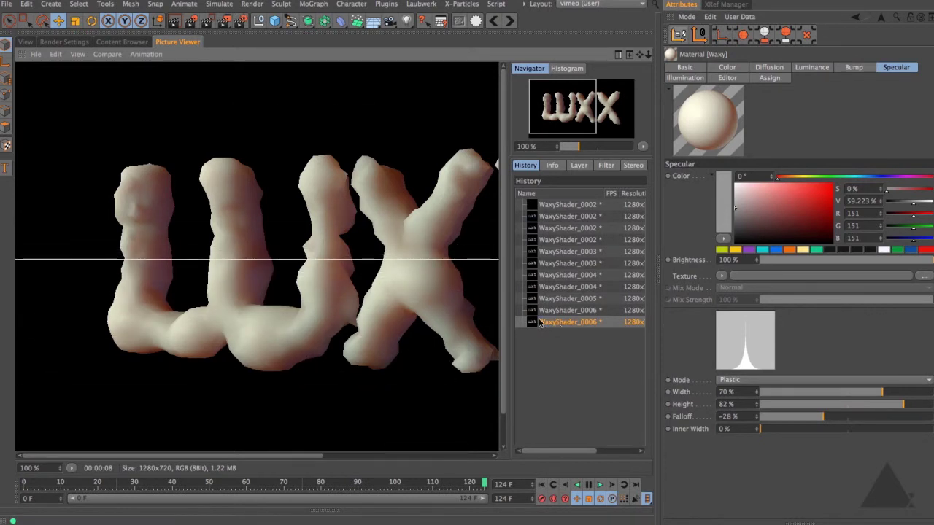
{"action": "left_click", "coordinate": [107, 55]}
{"action": "left_click", "coordinate": [117, 73]}
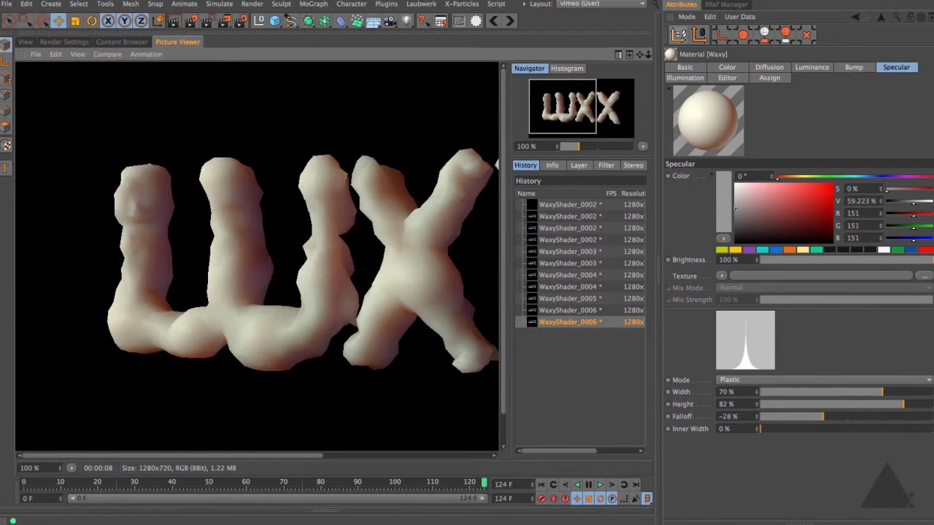
- Enable the Waxy material's Reflection channel and set its brightness to 4%
{"action": "left_click", "coordinate": [684, 67]}
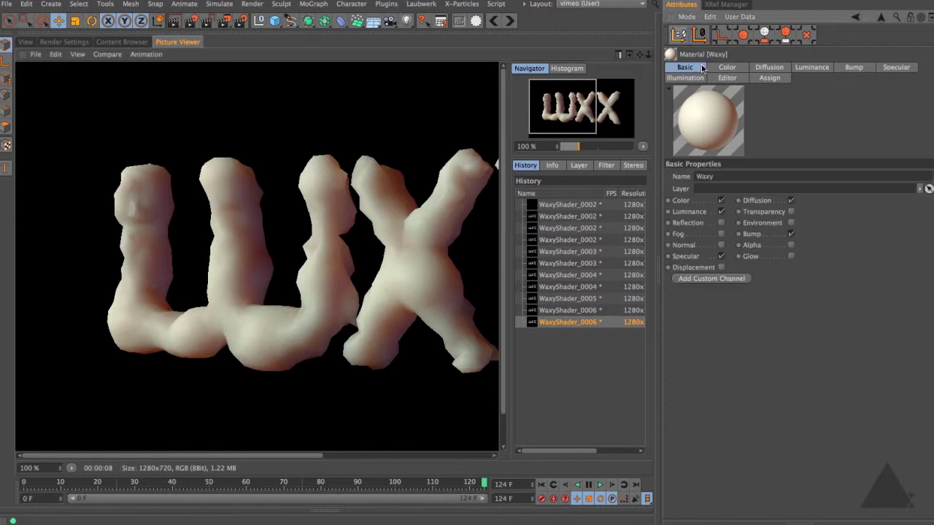
{"action": "left_click", "coordinate": [721, 222]}
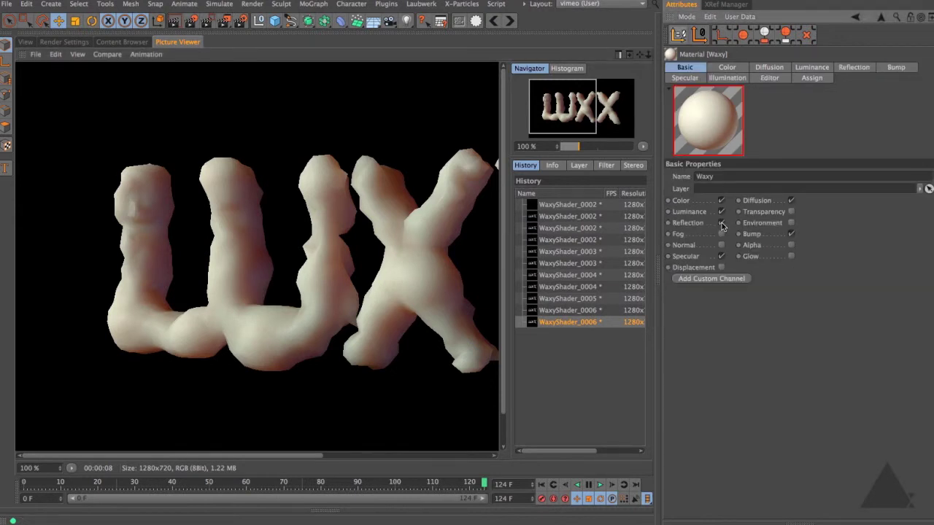
{"action": "left_click", "coordinate": [853, 67]}
{"action": "double_click", "coordinate": [749, 259]}
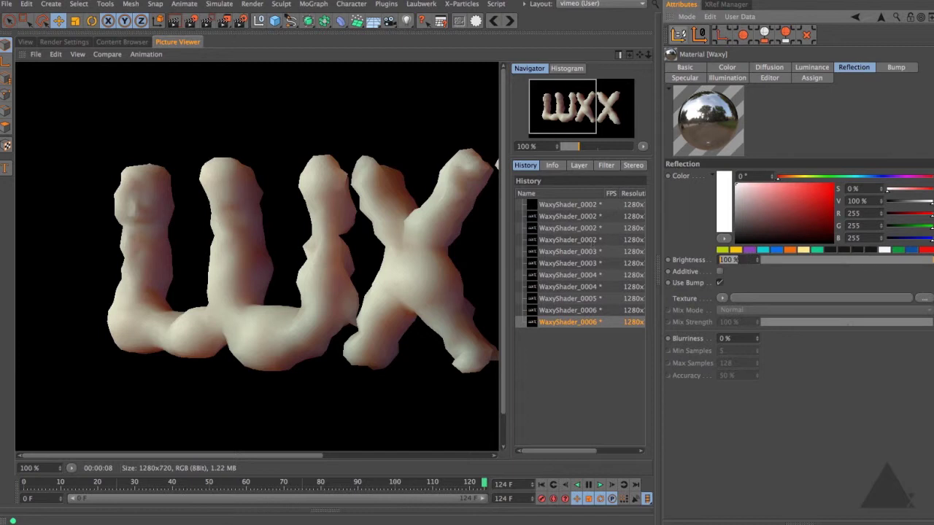
{"action": "type", "text": "4"}
{"action": "key", "text": "Return"}
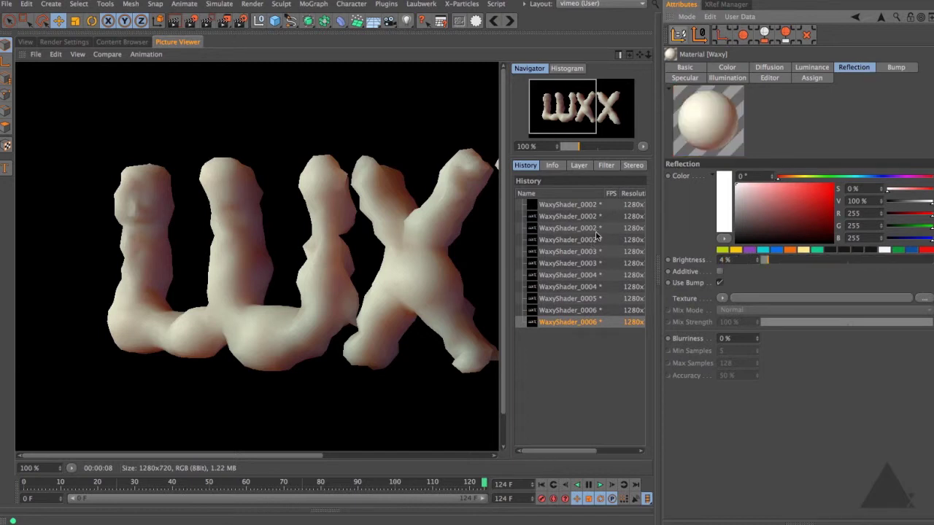
- Set the reflection's blurriness to 15%, min samples to 4, max samples to 64 and accuracy to 25%
{"action": "double_click", "coordinate": [737, 339]}
{"action": "type", "text": "15"}
{"action": "key", "text": "Return"}
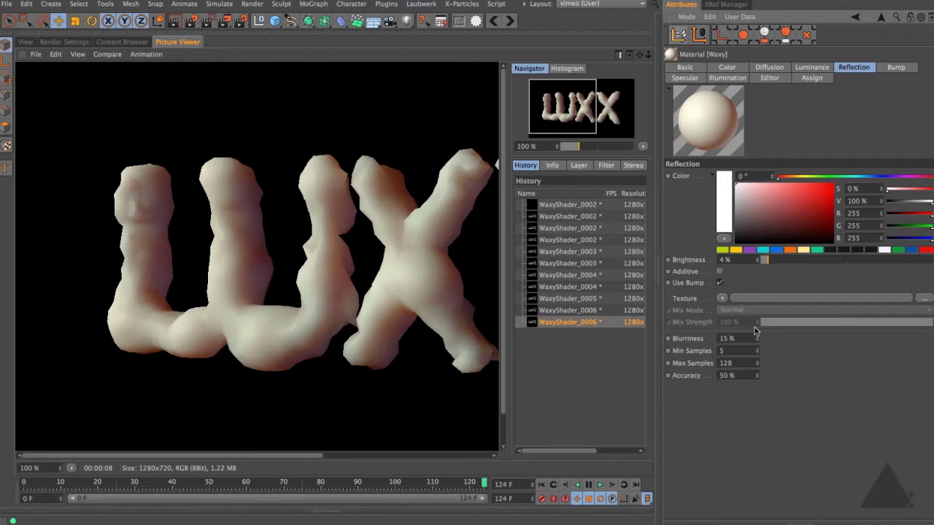
{"action": "key", "text": "Return"}
{"action": "type", "text": "4"}
{"action": "key", "text": "Tab"}
{"action": "type", "text": "64"}
{"action": "key", "text": "Tab"}
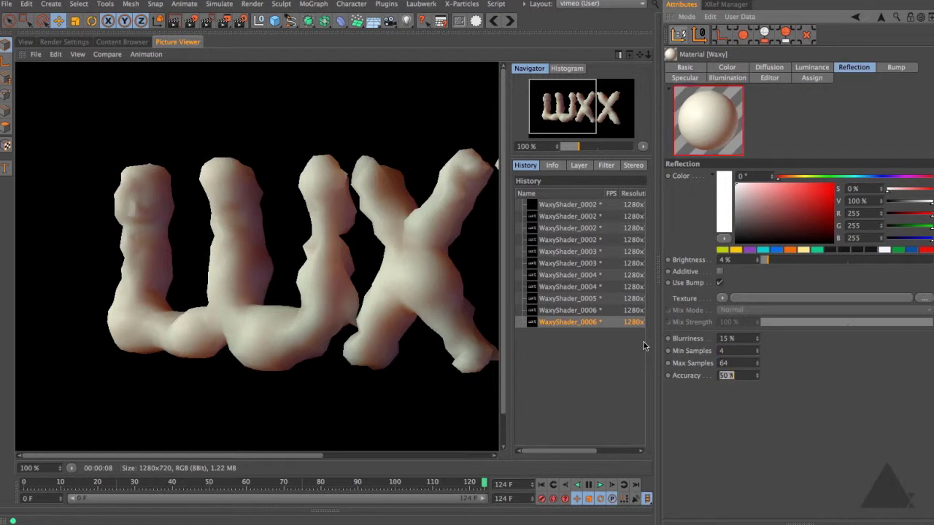
{"action": "type", "text": "25"}
{"action": "key", "text": "Return"}
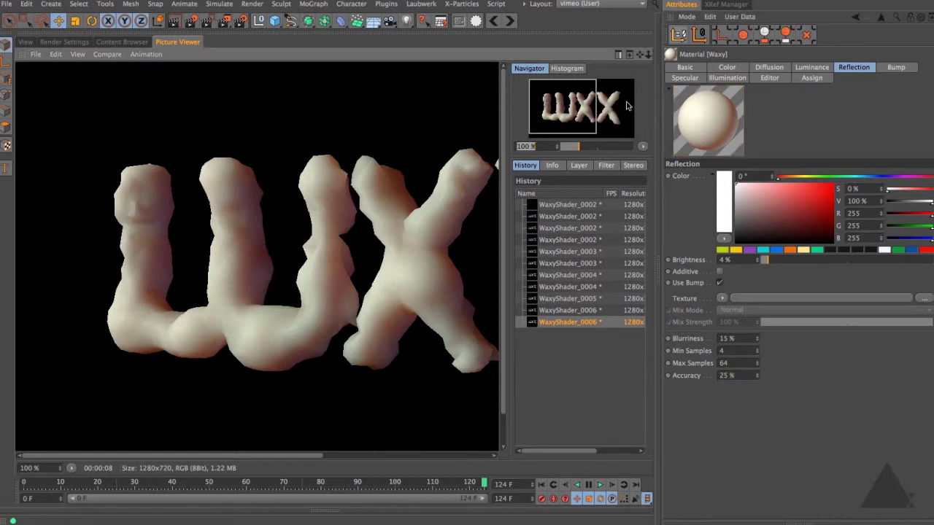
- Render the lettering with the blurred reflection in the enlarged image area and inspect the result
{"action": "left_click", "coordinate": [617, 55]}
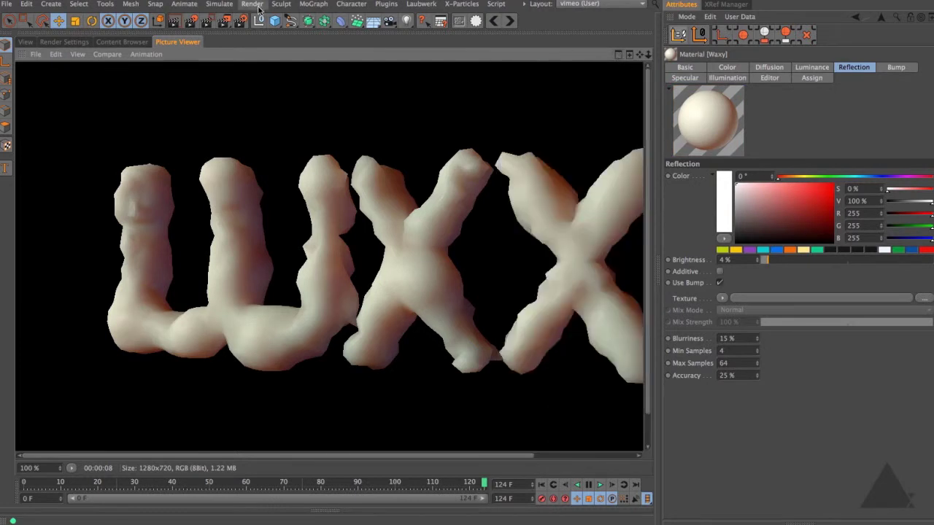
{"action": "left_click", "coordinate": [227, 22]}
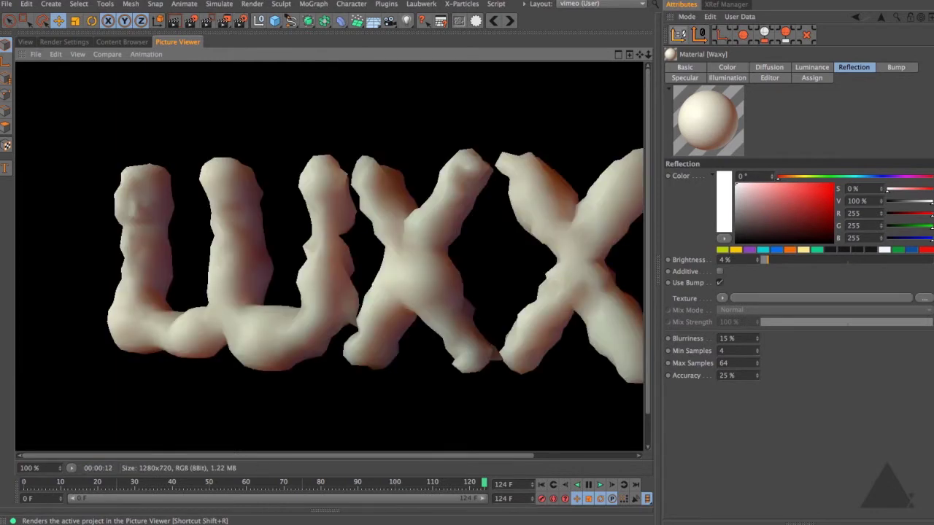
{"action": "left_click_drag", "start_coordinate": [374, 163], "coordinate": [455, 128]}
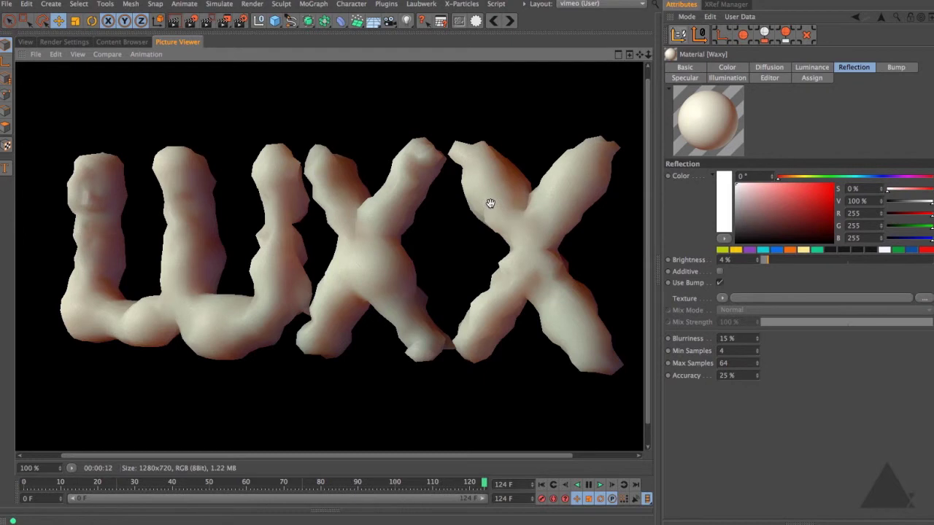
{"action": "left_click_drag", "start_coordinate": [473, 198], "coordinate": [435, 241]}
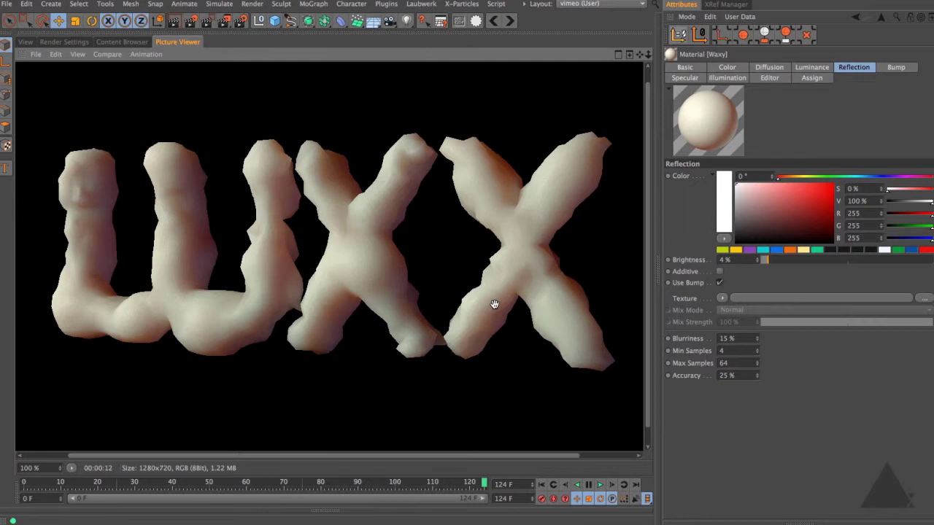
- Set the Metaball object's render subdivision to 5 cm
{"action": "left_click", "coordinate": [659, 213]}
{"action": "left_click", "coordinate": [502, 103]}
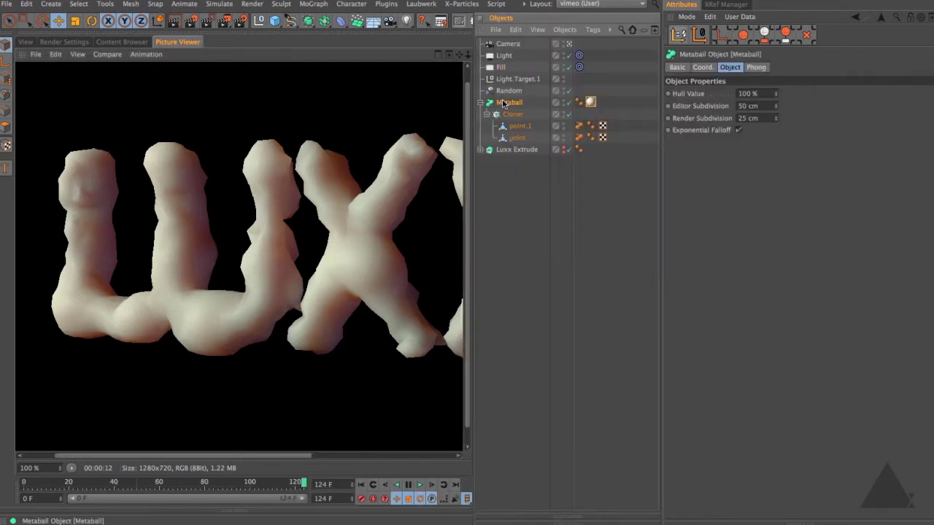
{"action": "double_click", "coordinate": [765, 119]}
{"action": "type", "text": "5"}
{"action": "key", "text": "Return"}
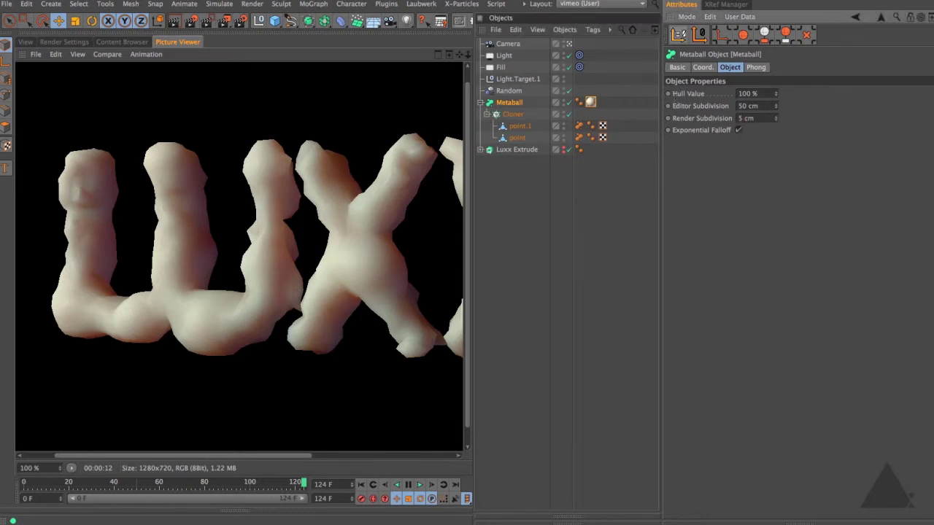
- Set anti-aliasing to Geometry in the render settings
{"action": "left_click", "coordinate": [65, 41]}
{"action": "left_click", "coordinate": [251, 80]}
{"action": "left_click", "coordinate": [247, 103]}
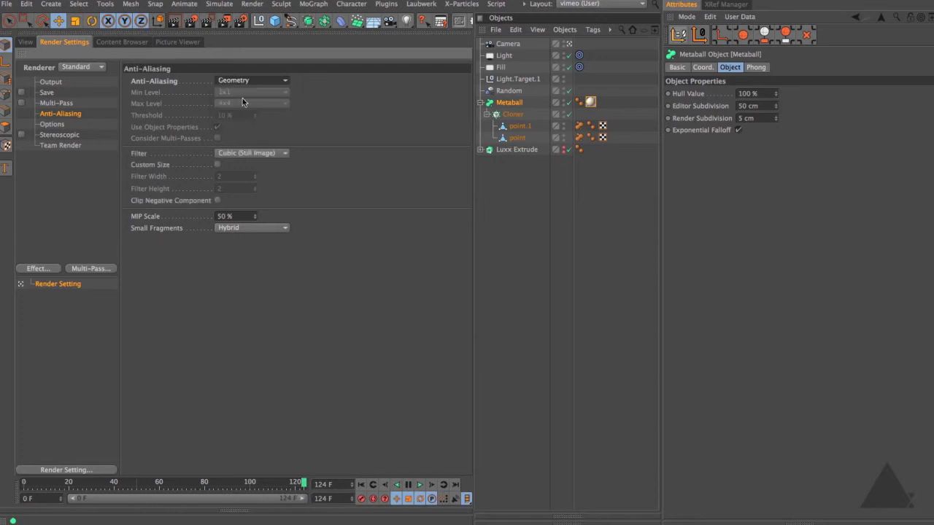
{"action": "left_click", "coordinate": [26, 42]}
{"action": "left_click", "coordinate": [44, 43]}
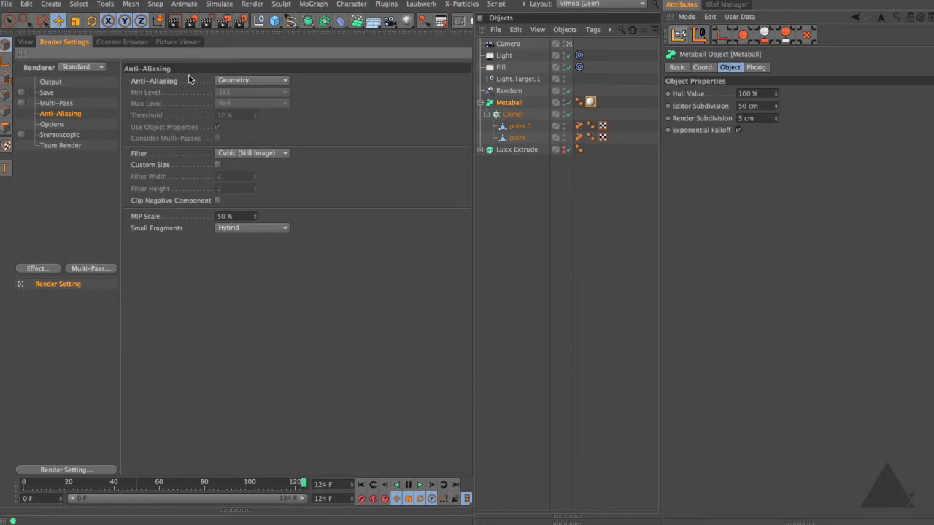
- Return to the perspective viewport and save the scene file
{"action": "left_click", "coordinate": [29, 42]}
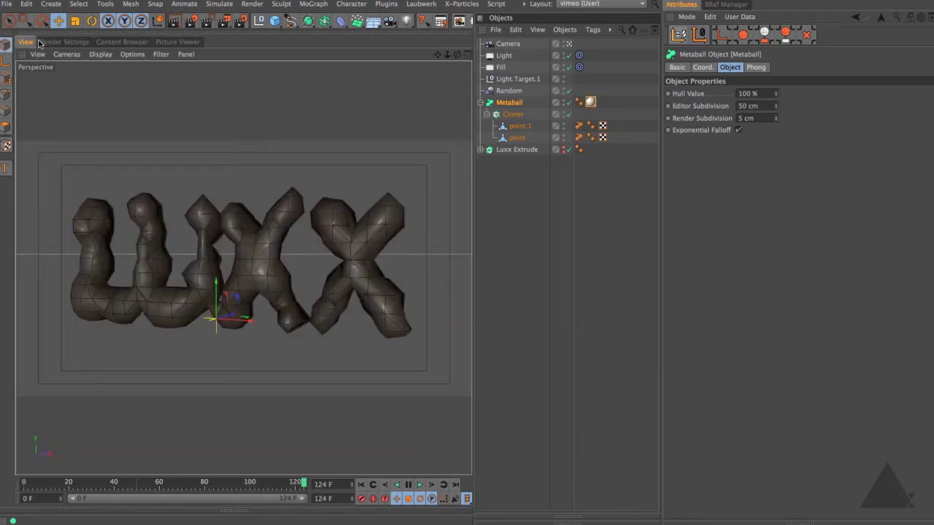
{"action": "left_click", "coordinate": [8, 4]}
{"action": "left_click", "coordinate": [82, 147]}
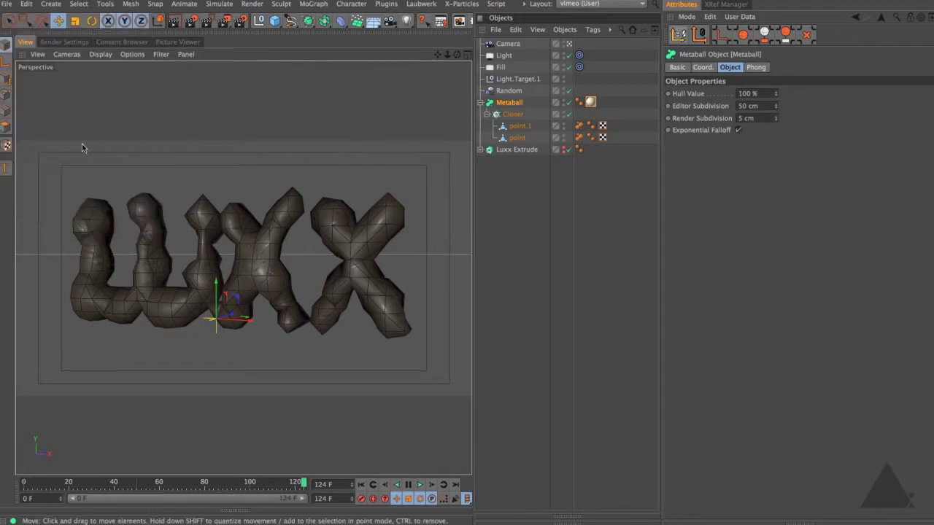
- Render the finished LUXX metaball lettering in the Picture Viewer
{"action": "left_click", "coordinate": [227, 20]}
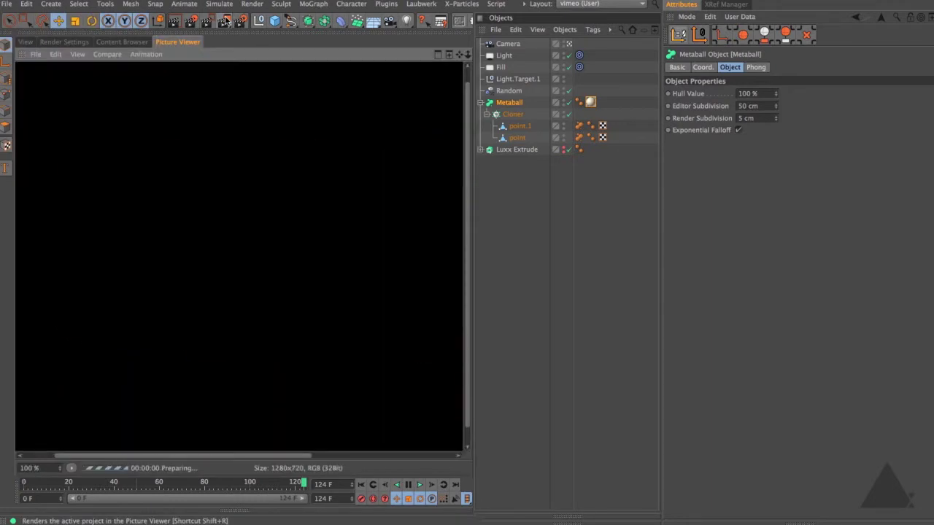
{"action": "left_click", "coordinate": [484, 34], "text": "ctrl"}
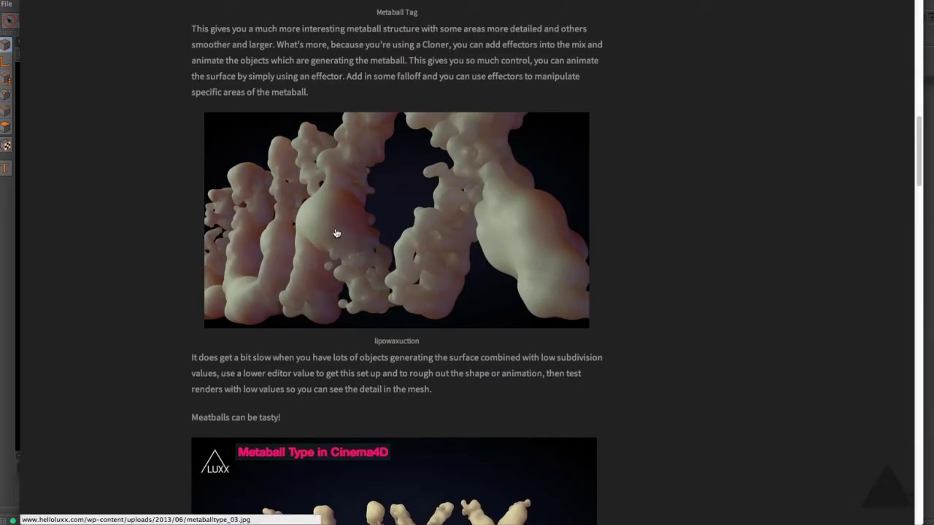
- Switch to the web browser and look through the Metaball Typography article and its example renders on the helloluxx blog
{"action": "scroll", "coordinate": [336, 233], "scroll_direction": "up", "scroll_amount": 15}
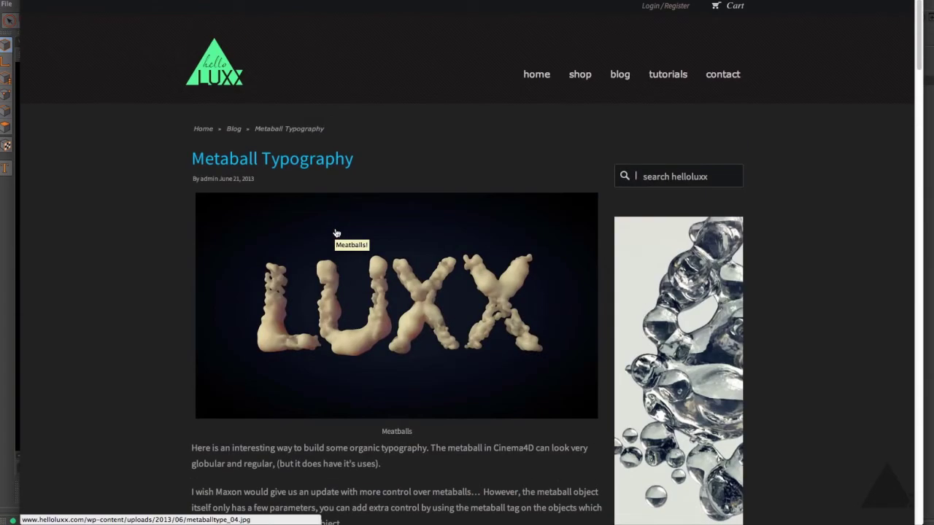
{"action": "scroll", "coordinate": [336, 234], "scroll_direction": "down", "scroll_amount": 15}
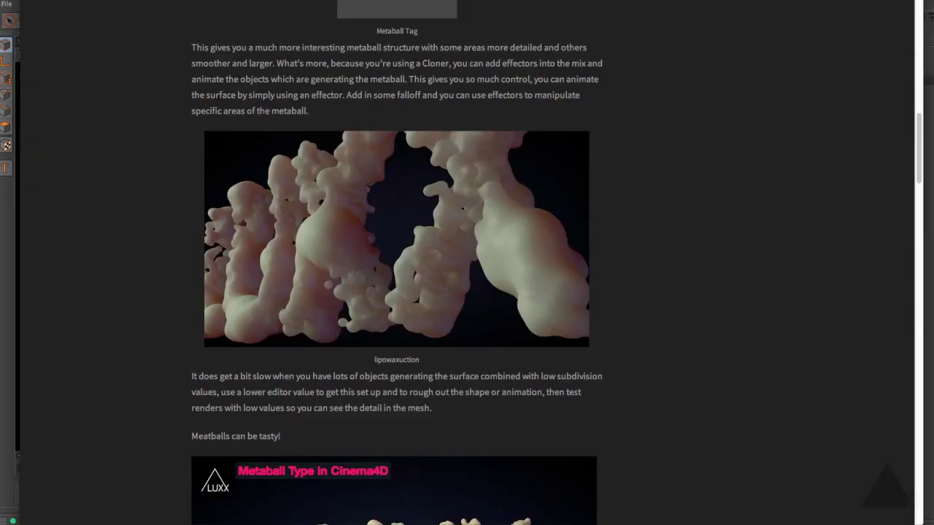
{"action": "scroll", "coordinate": [601, 219], "scroll_direction": "up", "scroll_amount": 15}
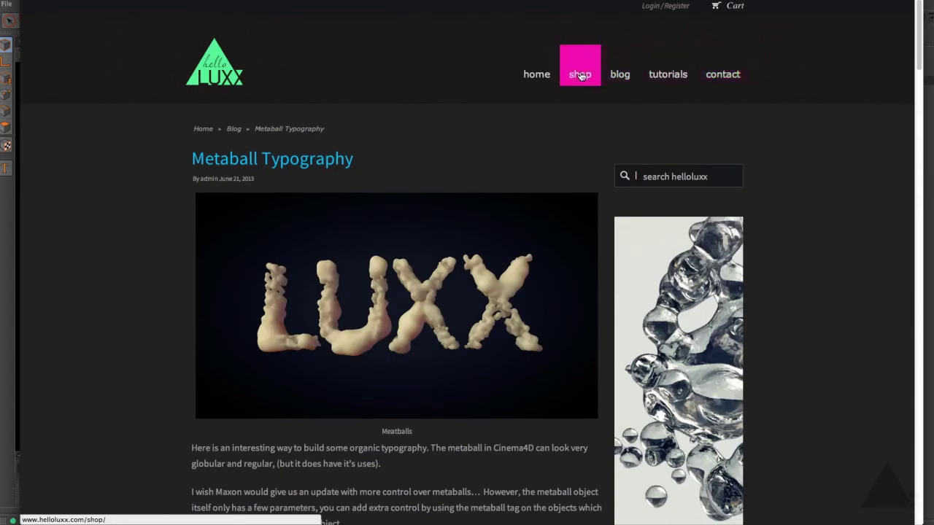
- Search the helloluxx shop for "materials" and open the learn. Mastering Materials in Cinema4D product page
{"action": "left_click", "coordinate": [581, 75]}
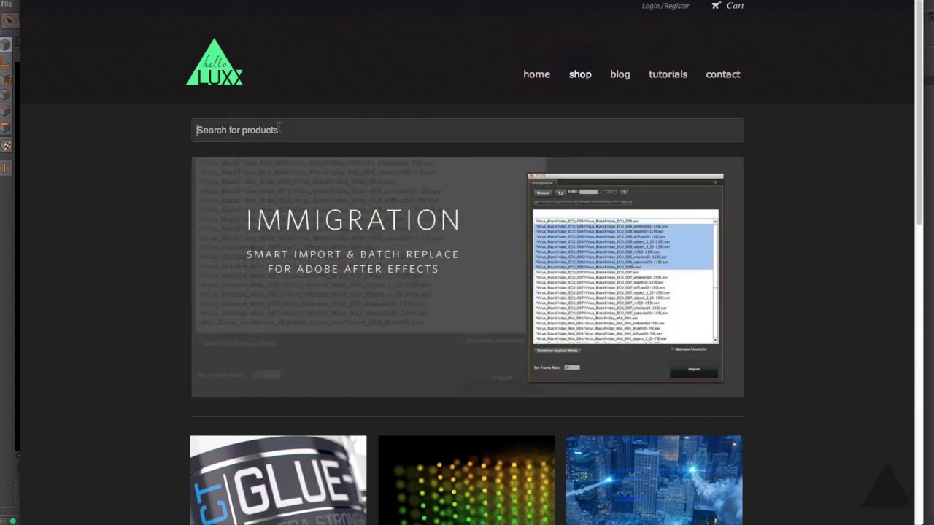
{"action": "type", "text": "materials"}
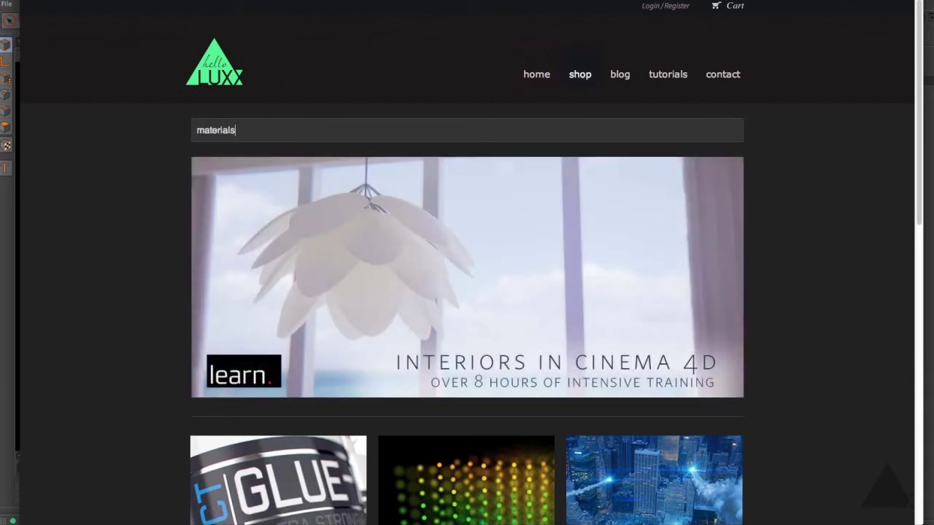
{"action": "key", "text": "Return"}
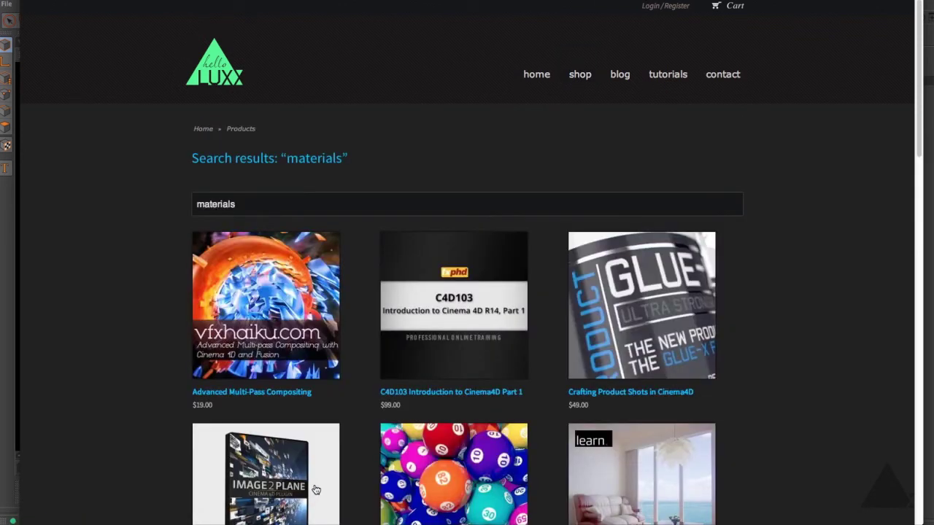
{"action": "scroll", "coordinate": [313, 488], "scroll_direction": "down", "scroll_amount": 7}
{"action": "left_click", "coordinate": [627, 148]}
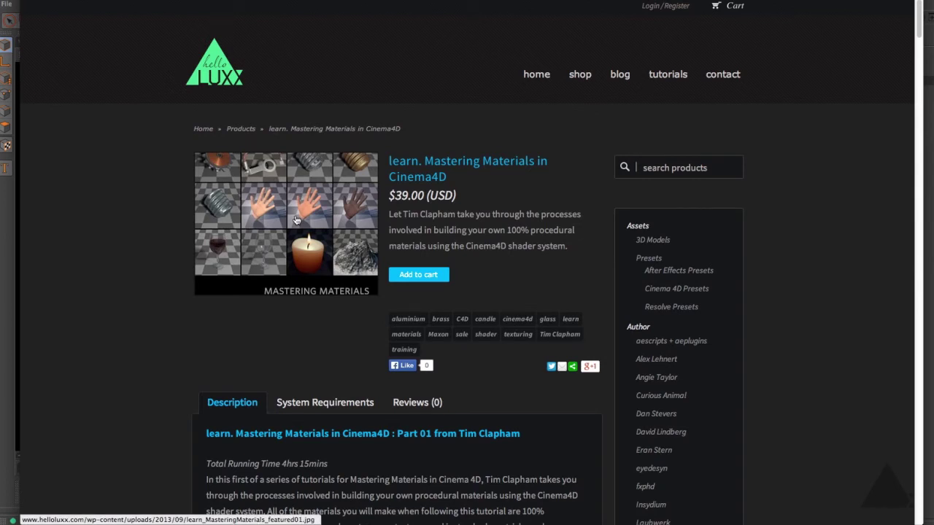
- Examine the Mastering Materials training description and its sample images, from the candle and mountain through the metals to skin and glass
{"action": "scroll", "coordinate": [811, 264], "scroll_direction": "down", "scroll_amount": 1}
{"action": "scroll", "coordinate": [810, 266], "scroll_direction": "down", "scroll_amount": 10}
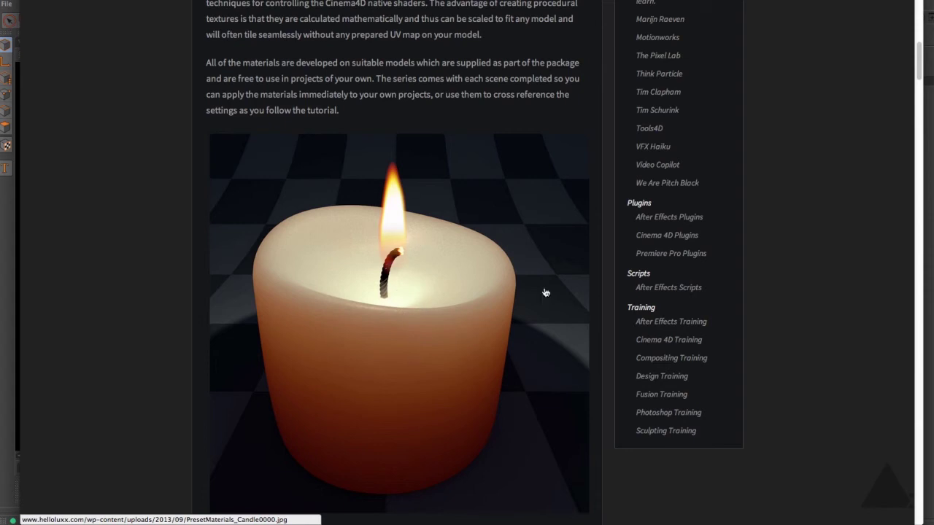
{"action": "scroll", "coordinate": [814, 282], "scroll_direction": "down", "scroll_amount": 2}
{"action": "scroll", "coordinate": [815, 283], "scroll_direction": "down", "scroll_amount": 7}
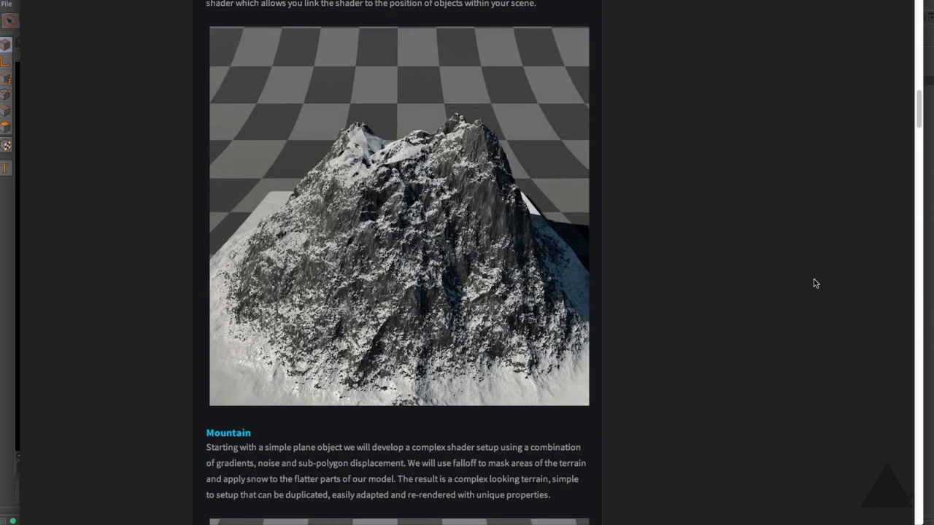
{"action": "scroll", "coordinate": [815, 283], "scroll_direction": "down", "scroll_amount": 18}
{"action": "scroll", "coordinate": [815, 283], "scroll_direction": "down", "scroll_amount": 8}
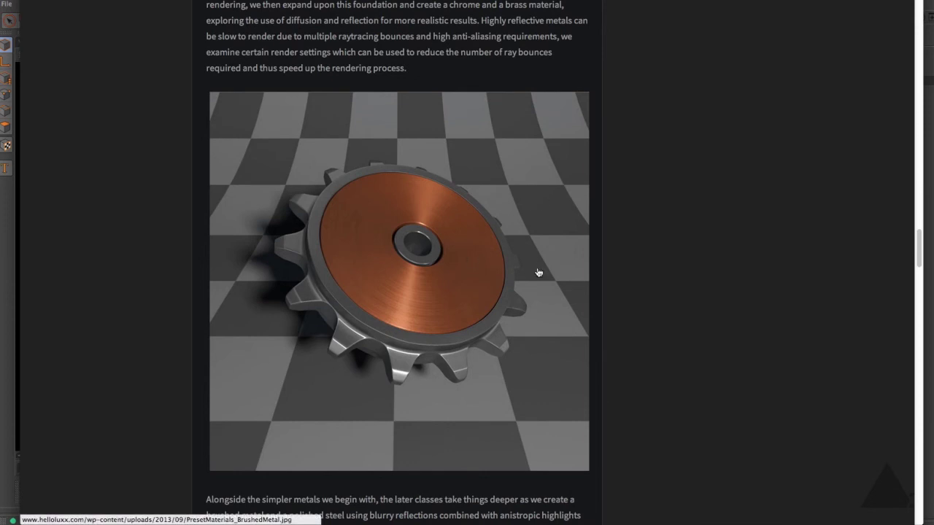
{"action": "scroll", "coordinate": [708, 262], "scroll_direction": "down", "scroll_amount": 7}
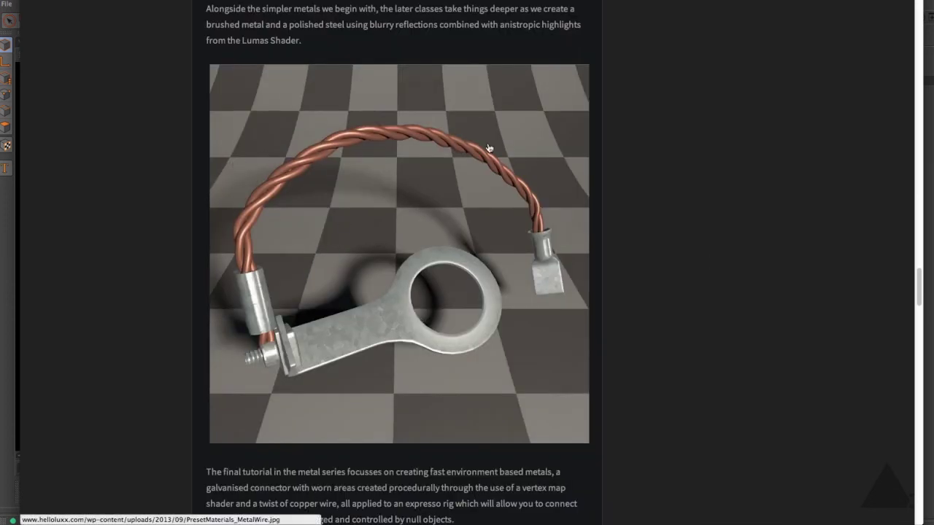
{"action": "scroll", "coordinate": [718, 244], "scroll_direction": "down", "scroll_amount": 9}
{"action": "scroll", "coordinate": [719, 243], "scroll_direction": "down", "scroll_amount": 12}
{"action": "scroll", "coordinate": [717, 244], "scroll_direction": "down", "scroll_amount": 8}
{"action": "scroll", "coordinate": [717, 244], "scroll_direction": "up", "scroll_amount": 9}
{"action": "scroll", "coordinate": [719, 243], "scroll_direction": "up", "scroll_amount": 2}
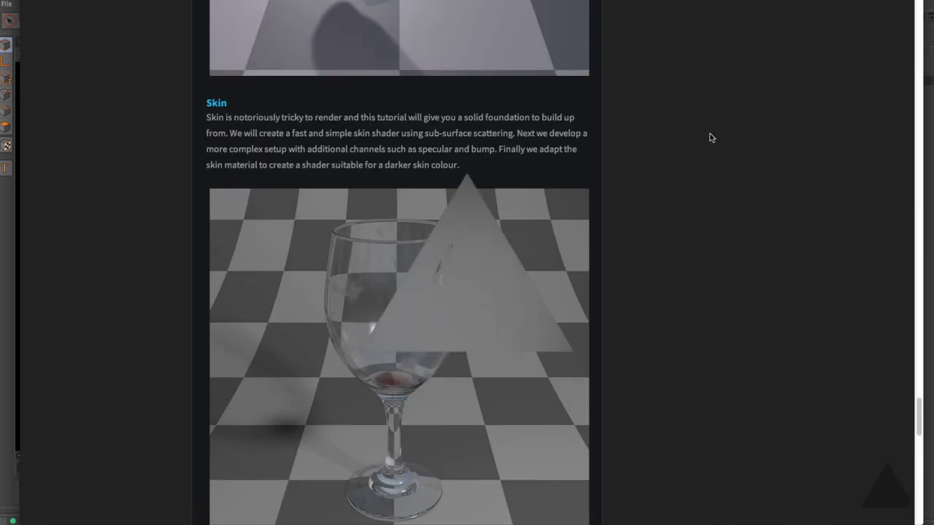